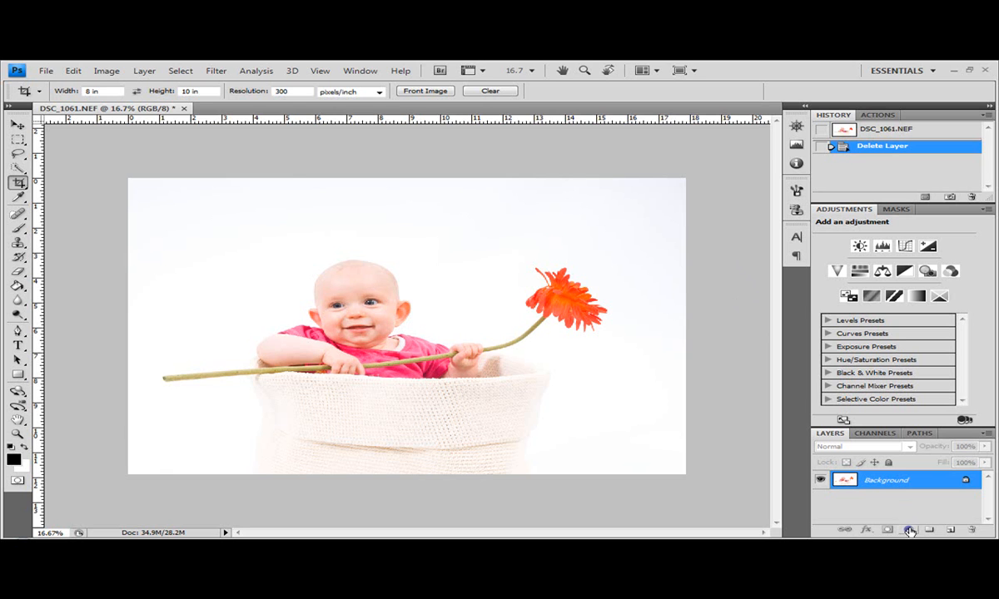
Add a Levels adjustment layer and raise its black input level to 249 to exaggerate the backdrop's off-white areas
{"action": "left_click", "coordinate": [909, 531]}
{"action": "left_click", "coordinate": [801, 337]}
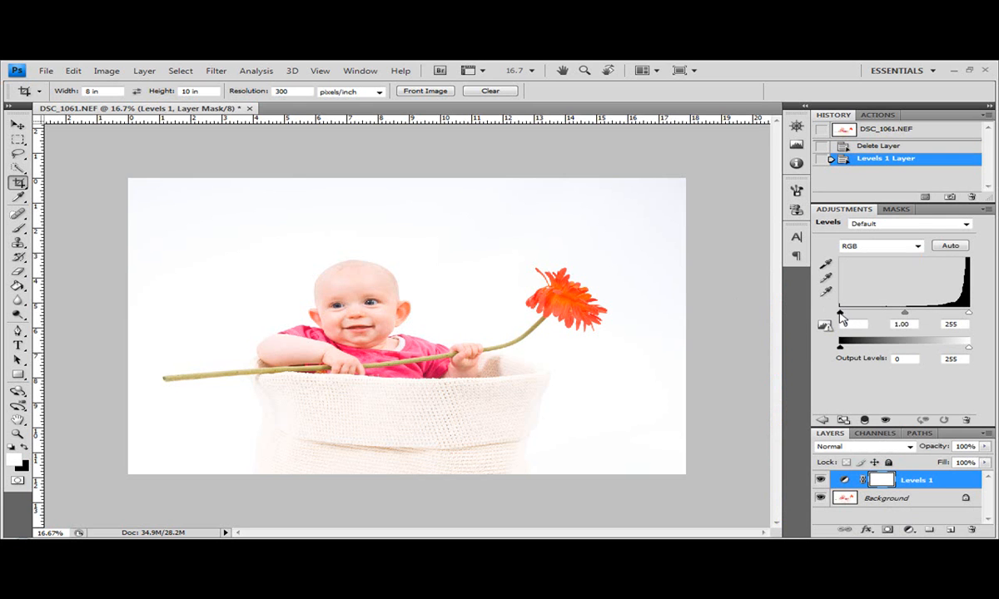
{"action": "left_click_drag", "start_coordinate": [845, 314], "coordinate": [968, 322]}
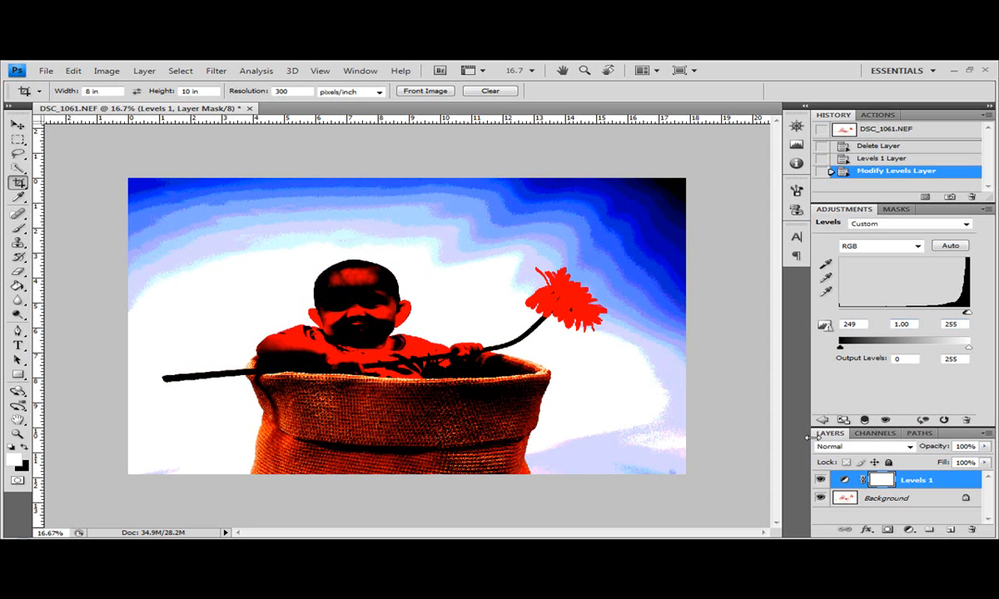
Dodge the highlights of the tinted backdrop around the baby and flower on the Background layer, with the exposure set to 3%
{"action": "left_click", "coordinate": [937, 504]}
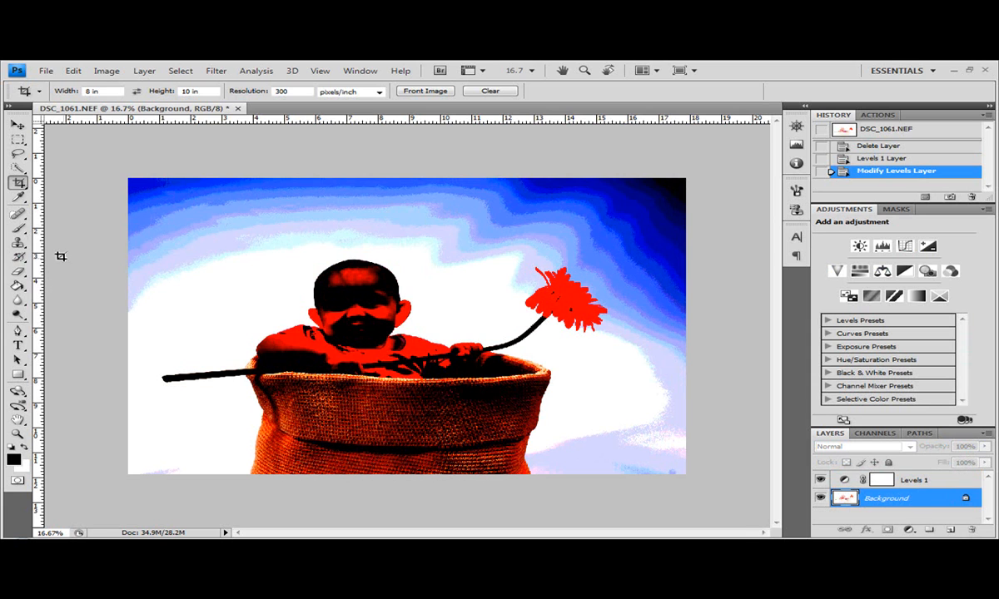
{"action": "left_click", "coordinate": [17, 313]}
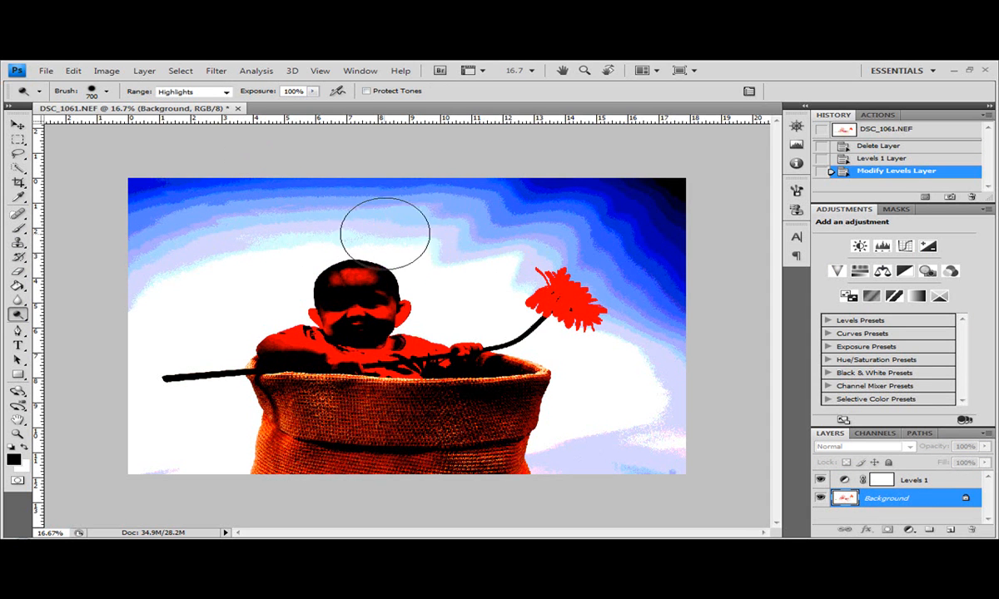
{"action": "left_click", "coordinate": [313, 92]}
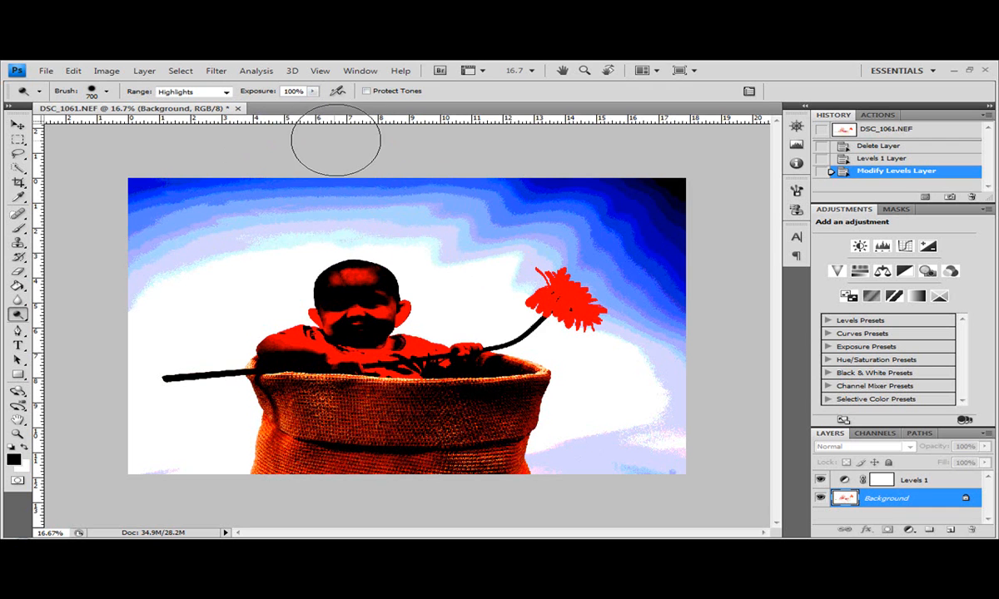
{"action": "left_click", "coordinate": [308, 126]}
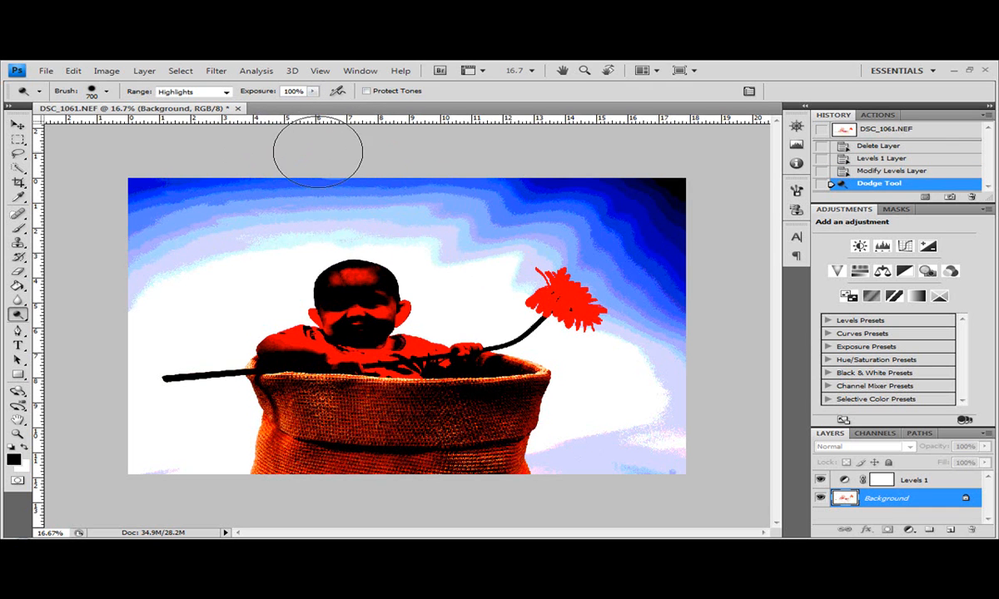
{"action": "key", "text": "1"}
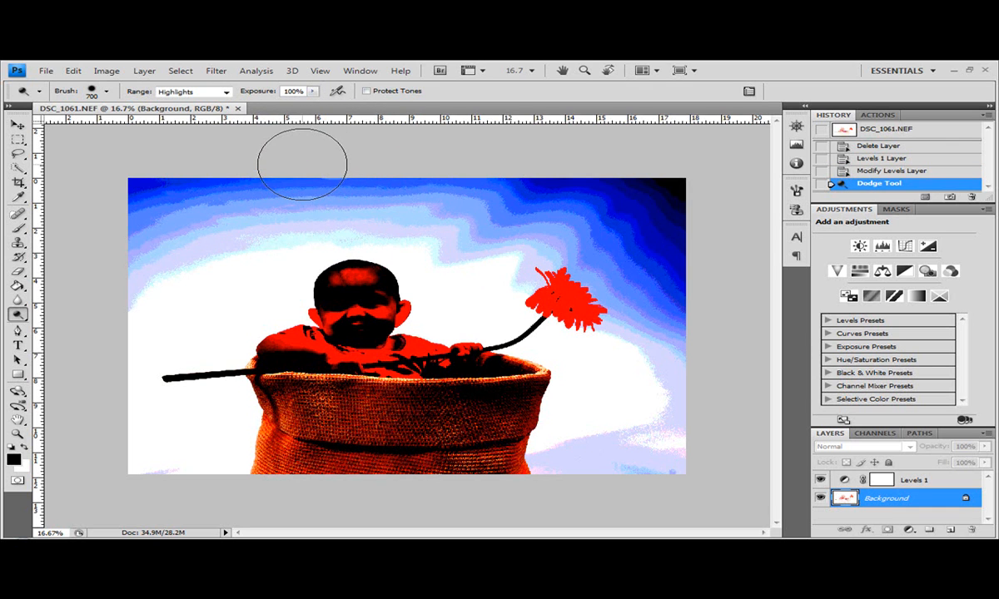
{"action": "key", "text": "2"}
{"action": "key", "text": "0"}
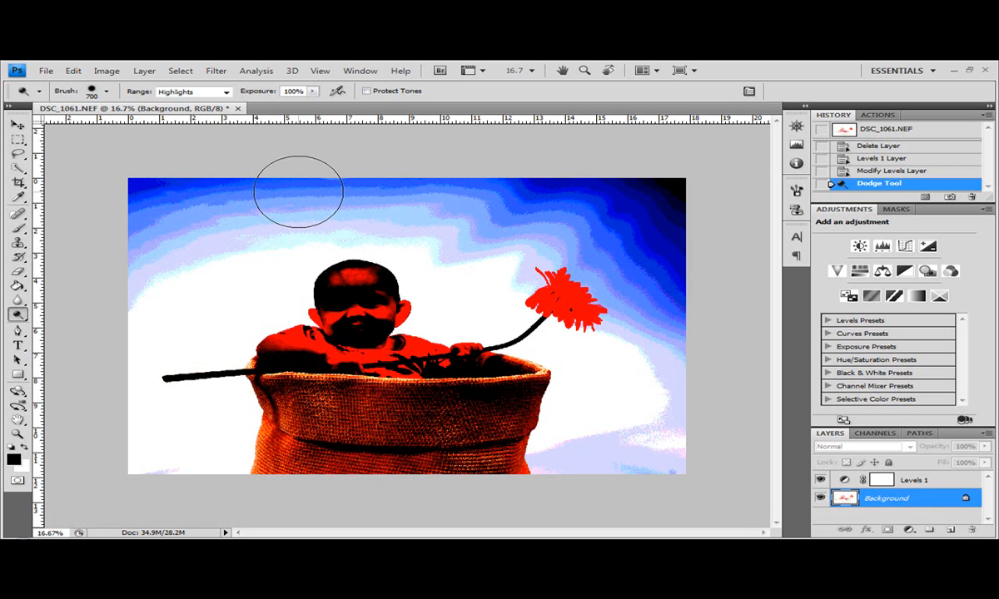
{"action": "key", "text": "0"}
{"action": "key", "text": "3"}
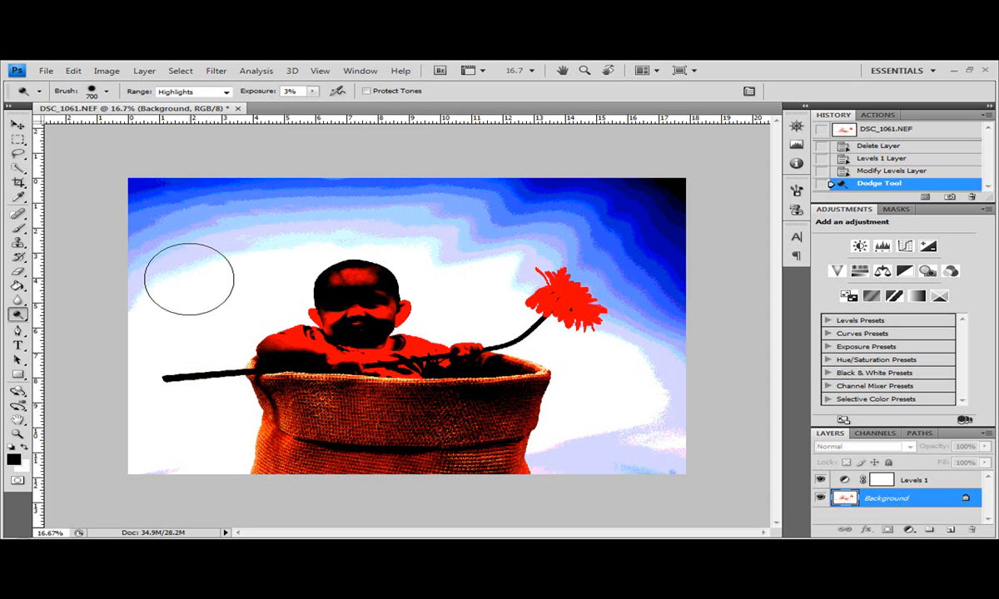
{"action": "mouse_move", "coordinate": [156, 286]}
{"action": "left_mouse_down"}
{"action": "mouse_move", "coordinate": [214, 223]}
{"action": "mouse_move", "coordinate": [171, 250]}
{"action": "left_mouse_up"}
{"action": "mouse_move", "coordinate": [138, 305]}
{"action": "left_mouse_down"}
{"action": "mouse_move", "coordinate": [185, 248]}
{"action": "mouse_move", "coordinate": [160, 271]}
{"action": "mouse_move", "coordinate": [179, 228]}
{"action": "mouse_move", "coordinate": [172, 277]}
{"action": "mouse_move", "coordinate": [156, 255]}
{"action": "mouse_move", "coordinate": [163, 184]}
{"action": "mouse_move", "coordinate": [151, 237]}
{"action": "mouse_move", "coordinate": [164, 175]}
{"action": "mouse_move", "coordinate": [145, 242]}
{"action": "mouse_move", "coordinate": [250, 184]}
{"action": "mouse_move", "coordinate": [182, 199]}
{"action": "mouse_move", "coordinate": [272, 175]}
{"action": "mouse_move", "coordinate": [247, 203]}
{"action": "mouse_move", "coordinate": [242, 230]}
{"action": "mouse_move", "coordinate": [326, 196]}
{"action": "mouse_move", "coordinate": [261, 209]}
{"action": "mouse_move", "coordinate": [344, 188]}
{"action": "mouse_move", "coordinate": [294, 203]}
{"action": "mouse_move", "coordinate": [475, 189]}
{"action": "mouse_move", "coordinate": [328, 209]}
{"action": "mouse_move", "coordinate": [489, 217]}
{"action": "mouse_move", "coordinate": [451, 245]}
{"action": "mouse_move", "coordinate": [565, 199]}
{"action": "mouse_move", "coordinate": [513, 220]}
{"action": "mouse_move", "coordinate": [562, 184]}
{"action": "mouse_move", "coordinate": [511, 190]}
{"action": "mouse_move", "coordinate": [672, 188]}
{"action": "mouse_move", "coordinate": [677, 237]}
{"action": "mouse_move", "coordinate": [715, 182]}
{"action": "mouse_move", "coordinate": [687, 170]}
{"action": "mouse_move", "coordinate": [663, 242]}
{"action": "mouse_move", "coordinate": [678, 193]}
{"action": "mouse_move", "coordinate": [677, 260]}
{"action": "mouse_move", "coordinate": [690, 185]}
{"action": "mouse_move", "coordinate": [644, 178]}
{"action": "mouse_move", "coordinate": [716, 179]}
{"action": "mouse_move", "coordinate": [578, 174]}
{"action": "mouse_move", "coordinate": [706, 227]}
{"action": "mouse_move", "coordinate": [651, 197]}
{"action": "mouse_move", "coordinate": [642, 248]}
{"action": "mouse_move", "coordinate": [662, 298]}
{"action": "mouse_move", "coordinate": [660, 339]}
{"action": "mouse_move", "coordinate": [668, 301]}
{"action": "mouse_move", "coordinate": [678, 477]}
{"action": "mouse_move", "coordinate": [682, 416]}
{"action": "mouse_move", "coordinate": [662, 463]}
{"action": "mouse_move", "coordinate": [589, 439]}
{"action": "mouse_move", "coordinate": [584, 464]}
{"action": "mouse_move", "coordinate": [604, 404]}
{"action": "mouse_move", "coordinate": [599, 372]}
{"action": "left_mouse_up"}
Reduce the Dodge brush to size 100 and whiten the tinted patch beside the basket's lower right edge
{"action": "key", "text": "ctrl+plus"}
{"action": "key", "text": "ctrl+plus"}
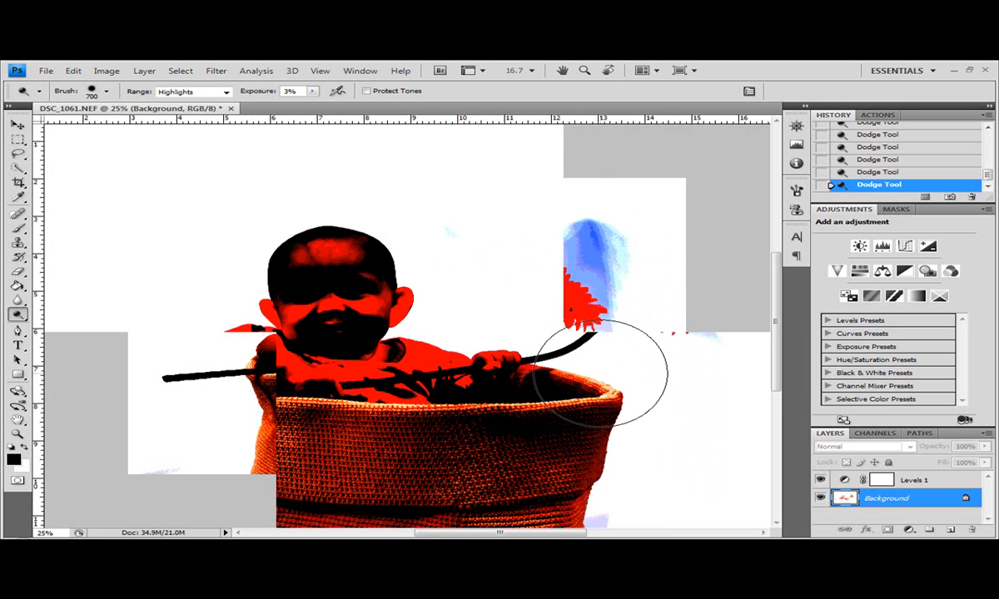
{"action": "key", "text": "ctrl+plus"}
{"action": "key", "text": "space"}
{"action": "left_click_drag", "start_coordinate": [561, 427], "coordinate": [230, 206]}
{"action": "left_click_drag", "start_coordinate": [594, 441], "coordinate": [527, 247]}
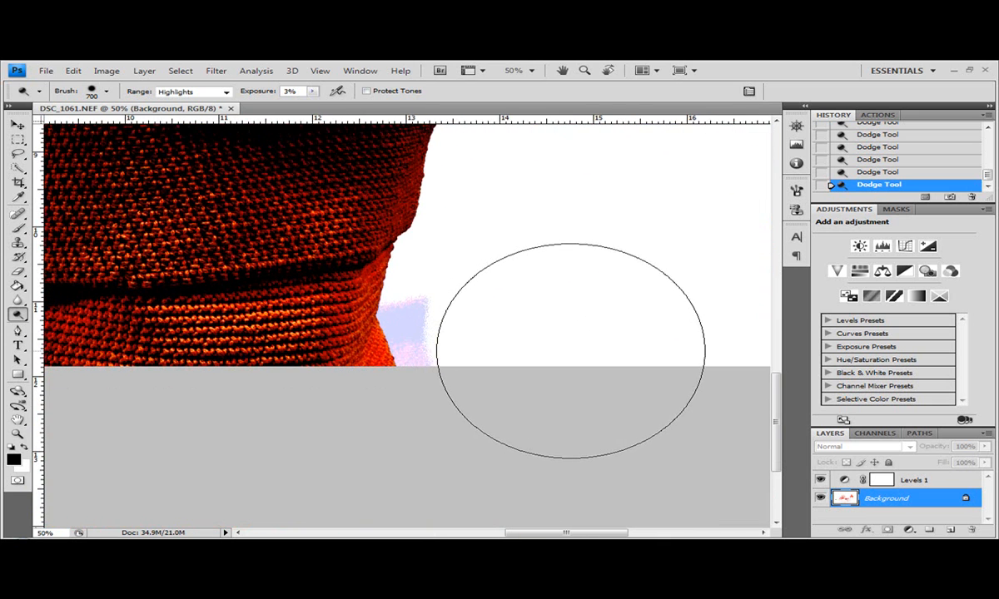
{"action": "key", "text": "bracketleft"}
{"action": "key", "text": "bracketleft"}
{"action": "key", "text": "bracketleft"}
{"action": "key", "text": "bracketleft"}
{"action": "key", "text": "bracketleft"}
{"action": "key", "text": "bracketleft"}
{"action": "key", "text": "bracketleft"}
{"action": "key", "text": "bracketleft"}
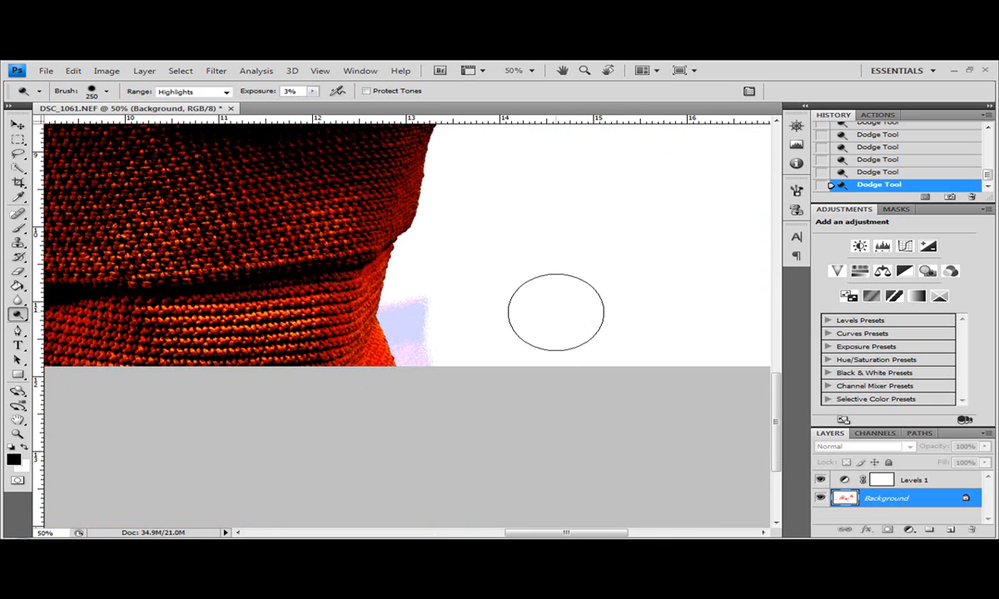
{"action": "key", "text": "bracketleft"}
{"action": "key", "text": "bracketleft"}
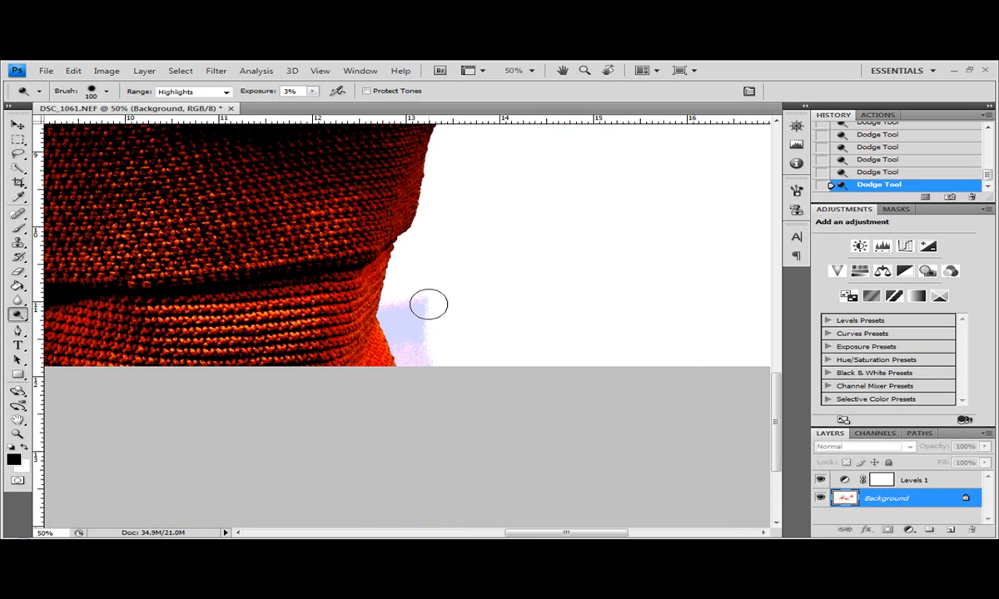
{"action": "mouse_move", "coordinate": [417, 281]}
{"action": "left_mouse_down"}
{"action": "mouse_move", "coordinate": [444, 386]}
{"action": "mouse_move", "coordinate": [408, 292]}
{"action": "mouse_move", "coordinate": [435, 372]}
{"action": "mouse_move", "coordinate": [406, 292]}
{"action": "mouse_move", "coordinate": [428, 361]}
{"action": "mouse_move", "coordinate": [408, 297]}
{"action": "mouse_move", "coordinate": [405, 336]}
{"action": "mouse_move", "coordinate": [416, 350]}
{"action": "mouse_move", "coordinate": [396, 295]}
{"action": "mouse_move", "coordinate": [416, 346]}
{"action": "mouse_move", "coordinate": [392, 303]}
{"action": "mouse_move", "coordinate": [393, 317]}
{"action": "mouse_move", "coordinate": [416, 362]}
{"action": "mouse_move", "coordinate": [409, 327]}
{"action": "left_mouse_up"}
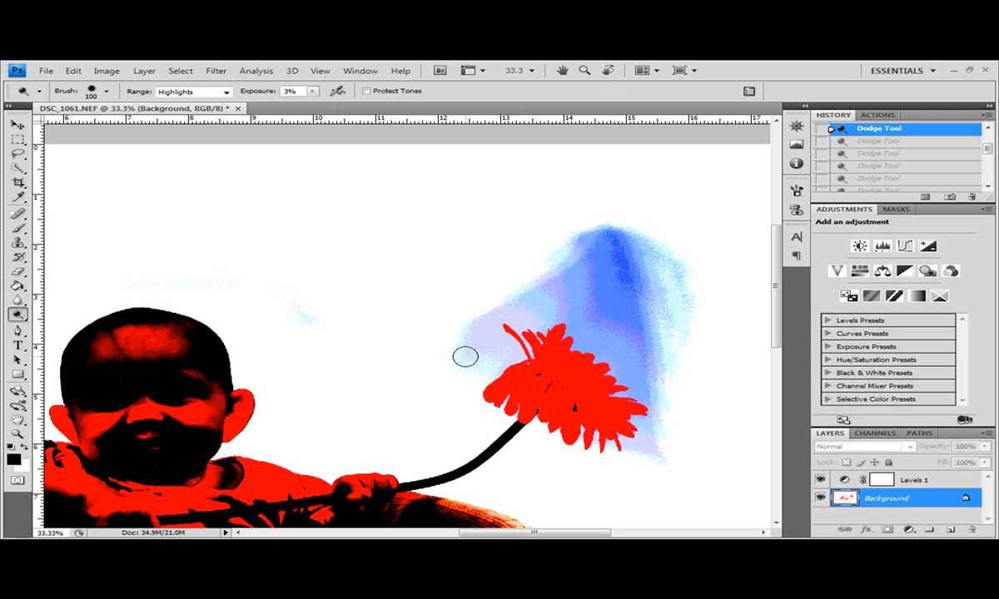
Dodge the tinted backdrop beside the flower's left petals at 2% exposure, reducing the brush to size 50 for the edges
{"action": "key", "text": "ctrl+plus"}
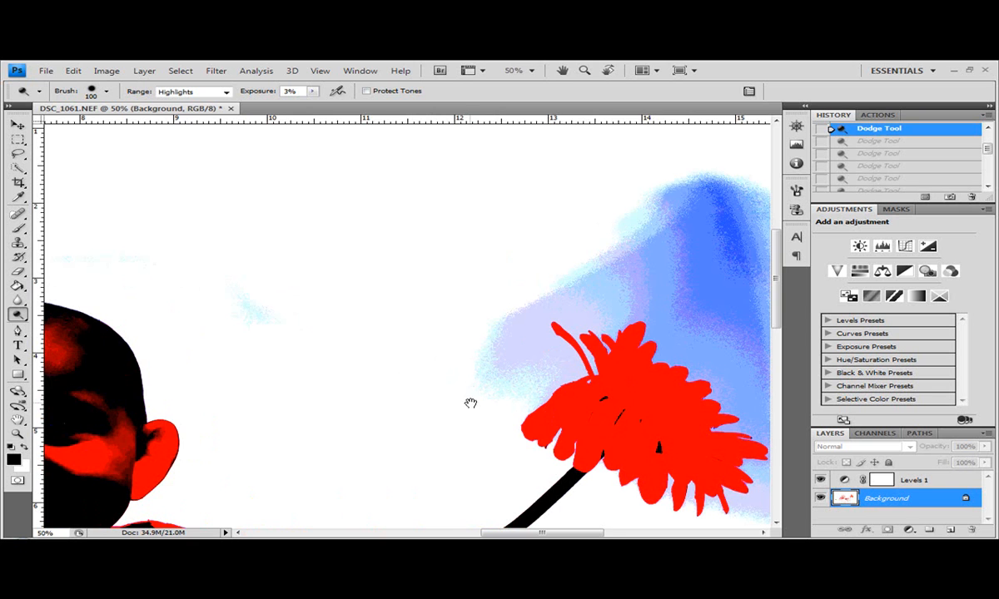
{"action": "left_click_drag", "start_coordinate": [491, 410], "coordinate": [431, 376]}
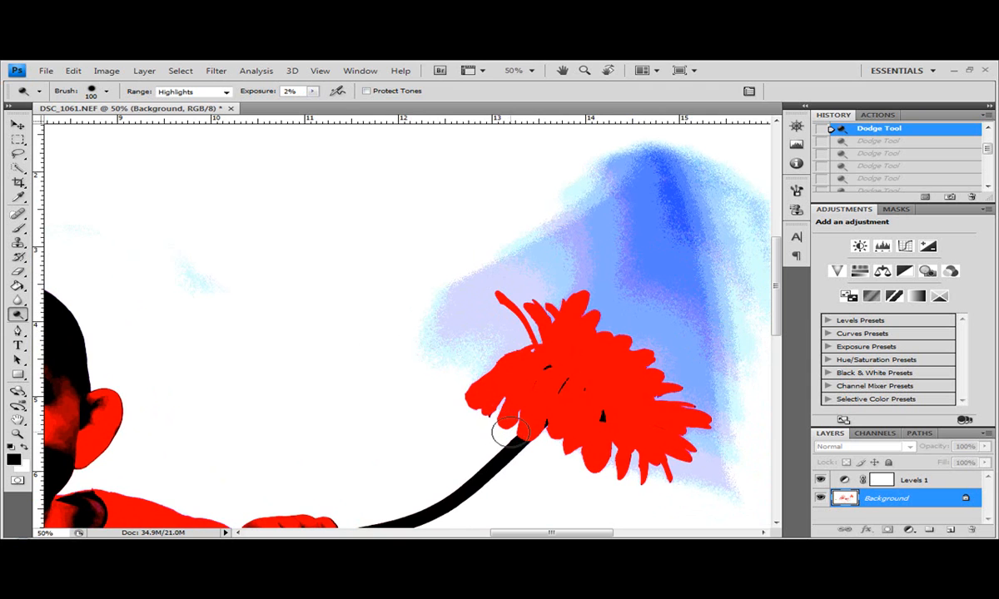
{"action": "left_click_drag", "start_coordinate": [482, 346], "coordinate": [459, 379]}
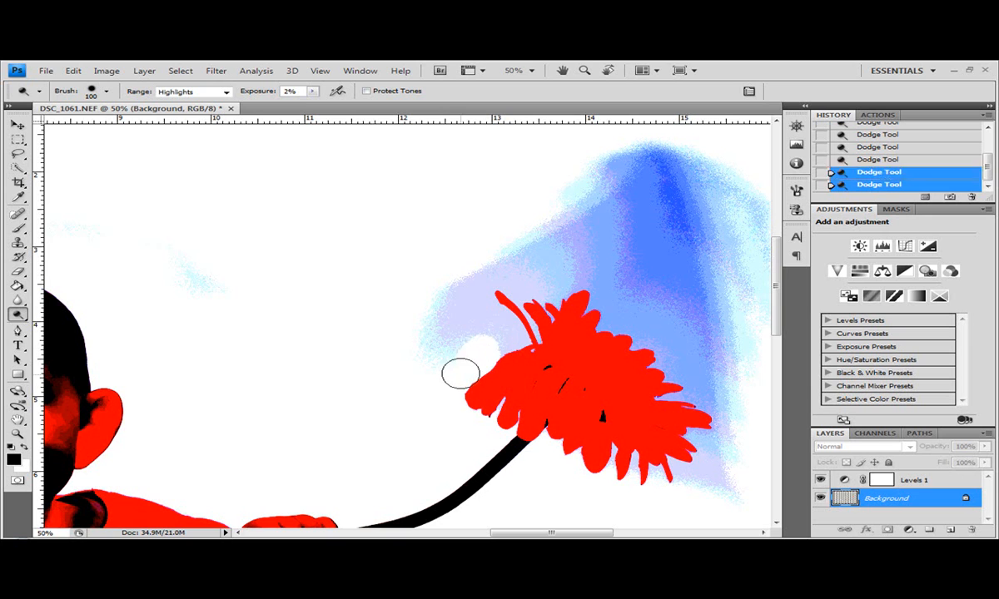
{"action": "left_click_drag", "start_coordinate": [493, 338], "coordinate": [491, 342]}
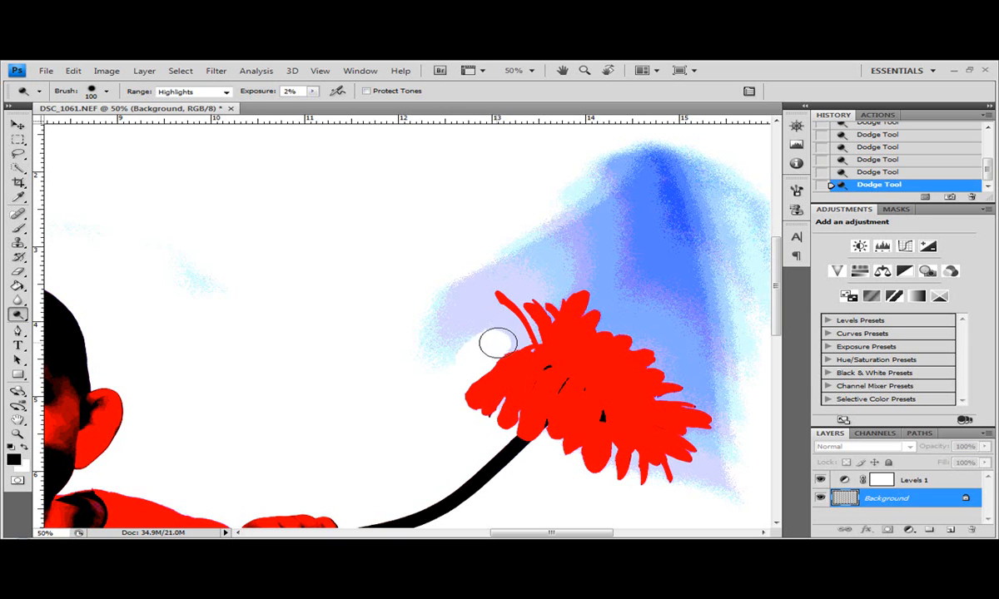
{"action": "key", "text": "bracketleft"}
{"action": "key", "text": "bracketleft"}
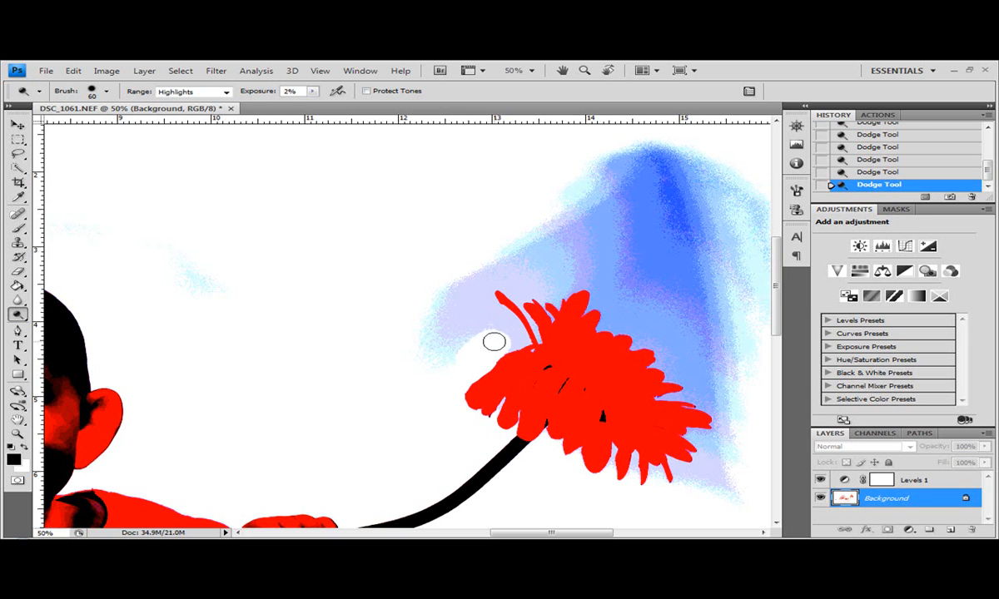
{"action": "left_click_drag", "start_coordinate": [486, 307], "coordinate": [520, 336]}
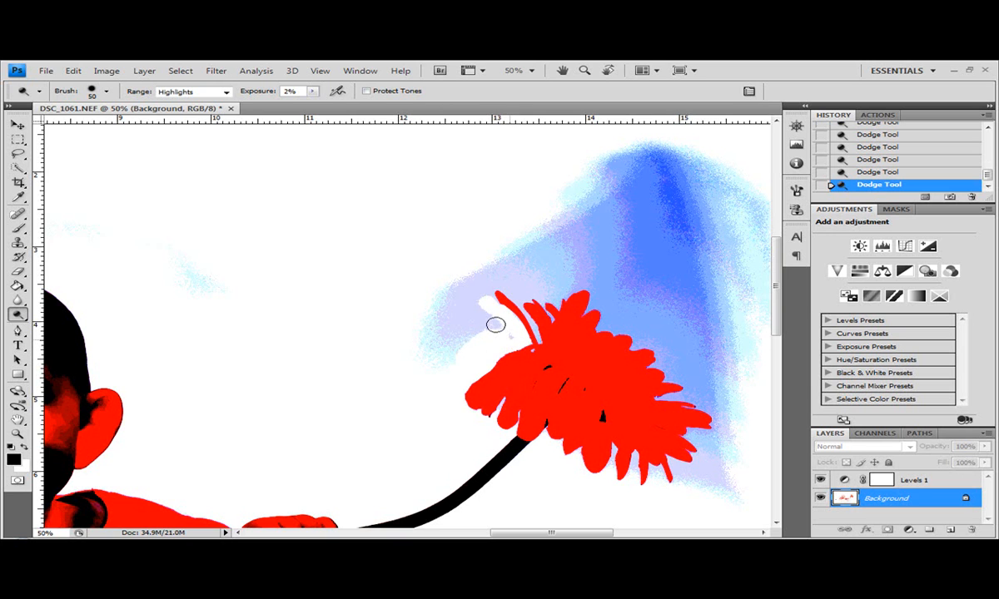
{"action": "mouse_move", "coordinate": [479, 317]}
{"action": "left_mouse_down"}
{"action": "mouse_move", "coordinate": [461, 332]}
{"action": "mouse_move", "coordinate": [497, 309]}
{"action": "left_mouse_up"}
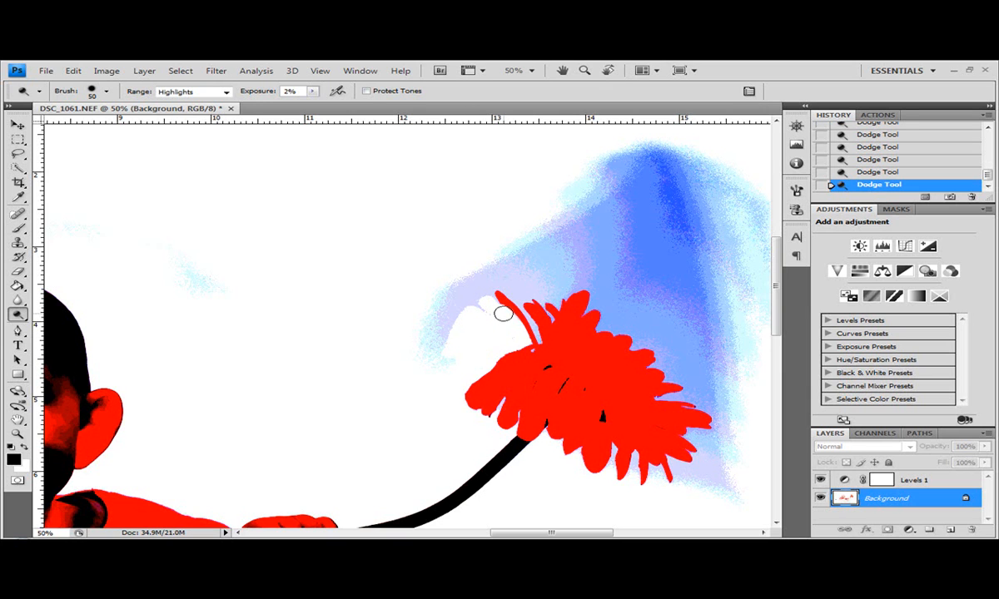
{"action": "left_click_drag", "start_coordinate": [478, 283], "coordinate": [488, 284]}
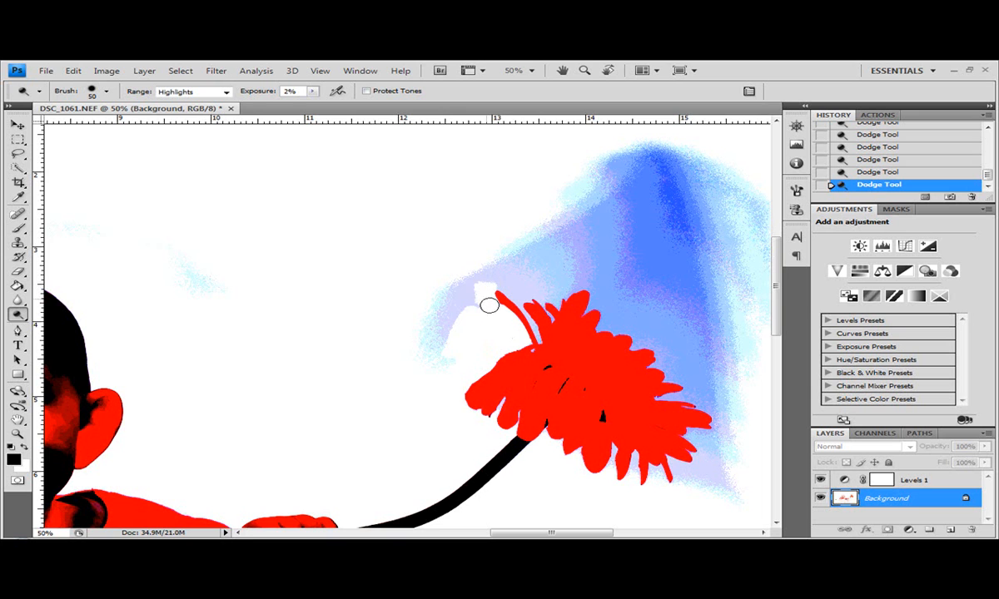
Enlarge the Dodge brush to size 125 and whiten the tint above and left of the flower, towards the baby's head
{"action": "key", "text": "]"}
{"action": "key", "text": "]"}
{"action": "key", "text": "]"}
{"action": "key", "text": "]"}
{"action": "key", "text": "]"}
{"action": "mouse_move", "coordinate": [435, 328]}
{"action": "left_mouse_down"}
{"action": "mouse_move", "coordinate": [452, 293]}
{"action": "mouse_move", "coordinate": [461, 296]}
{"action": "left_mouse_up"}
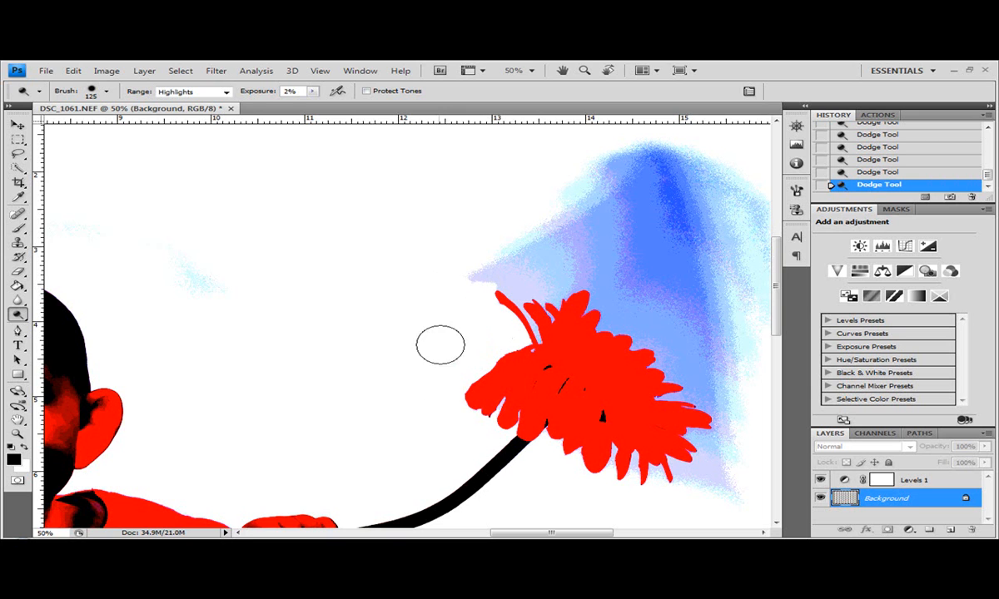
{"action": "mouse_move", "coordinate": [411, 321]}
{"action": "left_mouse_down"}
{"action": "mouse_move", "coordinate": [460, 264]}
{"action": "mouse_move", "coordinate": [463, 279]}
{"action": "mouse_move", "coordinate": [529, 254]}
{"action": "mouse_move", "coordinate": [522, 264]}
{"action": "mouse_move", "coordinate": [593, 210]}
{"action": "mouse_move", "coordinate": [575, 231]}
{"action": "mouse_move", "coordinate": [565, 208]}
{"action": "mouse_move", "coordinate": [537, 223]}
{"action": "left_mouse_up"}
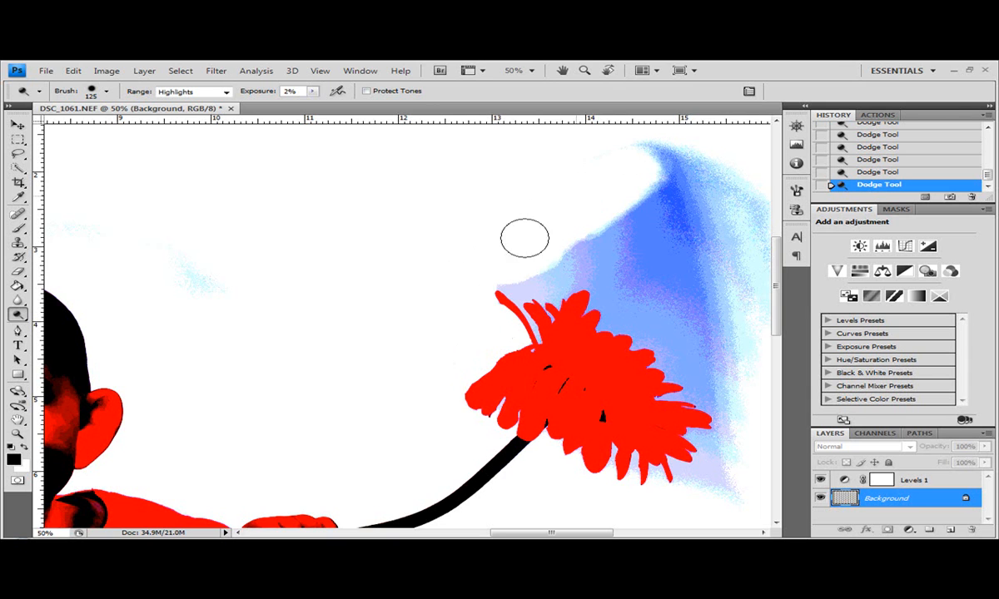
{"action": "mouse_move", "coordinate": [348, 283]}
{"action": "left_mouse_down"}
{"action": "mouse_move", "coordinate": [152, 259]}
{"action": "mouse_move", "coordinate": [198, 284]}
{"action": "mouse_move", "coordinate": [174, 234]}
{"action": "left_mouse_up"}
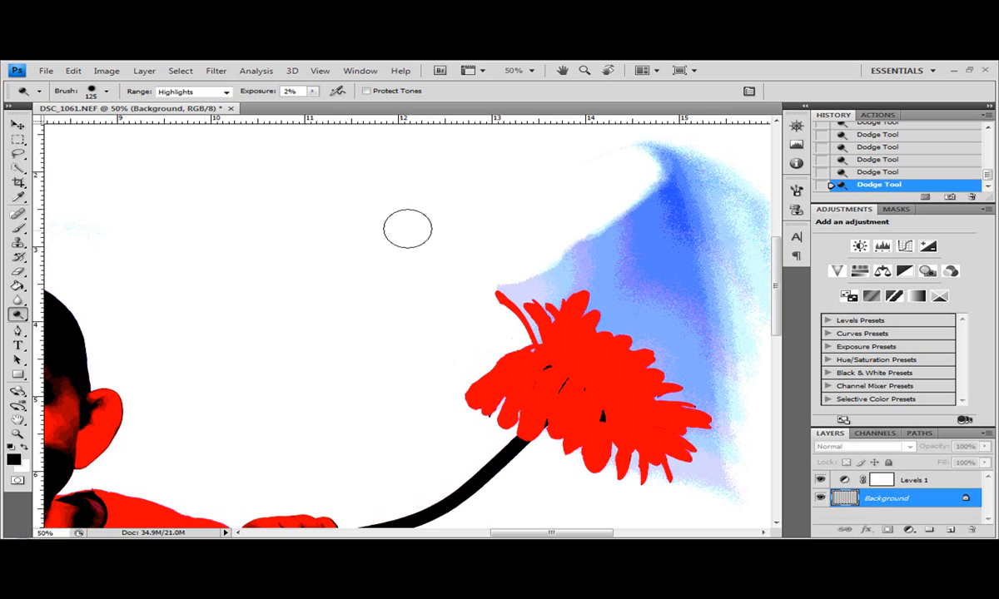
Dodge a band of backdrop along the flower's upper right side, reducing the brush to size 50 near the petal tips
{"action": "mouse_move", "coordinate": [526, 283]}
{"action": "left_mouse_down"}
{"action": "mouse_move", "coordinate": [582, 258]}
{"action": "mouse_move", "coordinate": [550, 274]}
{"action": "mouse_move", "coordinate": [554, 261]}
{"action": "mouse_move", "coordinate": [618, 261]}
{"action": "mouse_move", "coordinate": [607, 279]}
{"action": "mouse_move", "coordinate": [737, 405]}
{"action": "mouse_move", "coordinate": [730, 380]}
{"action": "mouse_move", "coordinate": [730, 438]}
{"action": "mouse_move", "coordinate": [742, 409]}
{"action": "mouse_move", "coordinate": [722, 467]}
{"action": "mouse_move", "coordinate": [732, 458]}
{"action": "mouse_move", "coordinate": [741, 469]}
{"action": "mouse_move", "coordinate": [731, 451]}
{"action": "mouse_move", "coordinate": [696, 489]}
{"action": "left_mouse_up"}
{"action": "key", "text": "bracketright"}
{"action": "key", "text": "bracketright"}
{"action": "key", "text": "bracketright"}
{"action": "key", "text": "bracketright"}
{"action": "key", "text": "bracketleft"}
{"action": "key", "text": "bracketleft"}
{"action": "key", "text": "bracketleft"}
{"action": "key", "text": "bracketleft"}
{"action": "key", "text": "bracketleft"}
{"action": "key", "text": "bracketleft"}
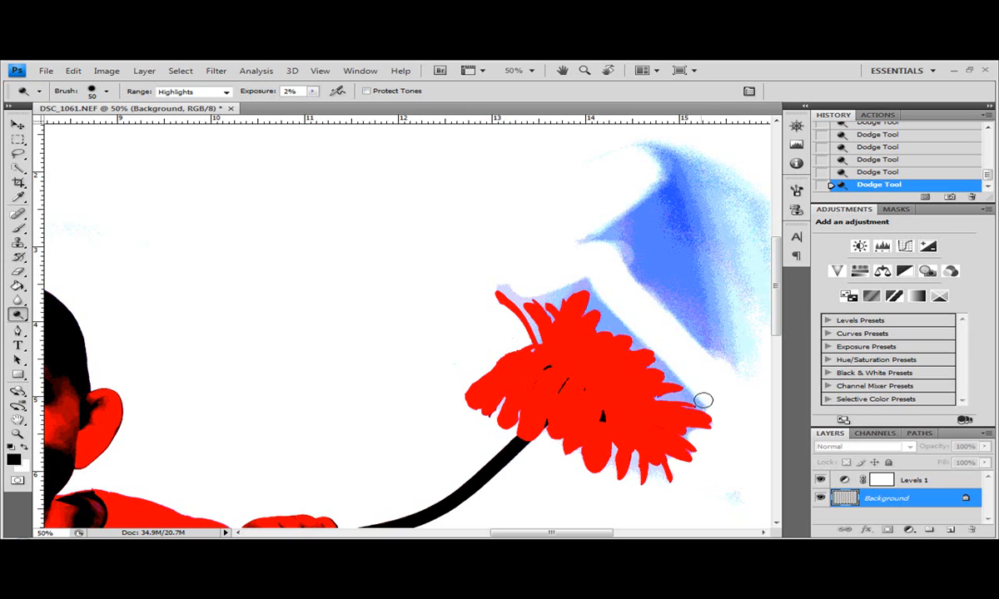
{"action": "left_click_drag", "start_coordinate": [675, 363], "coordinate": [693, 392]}
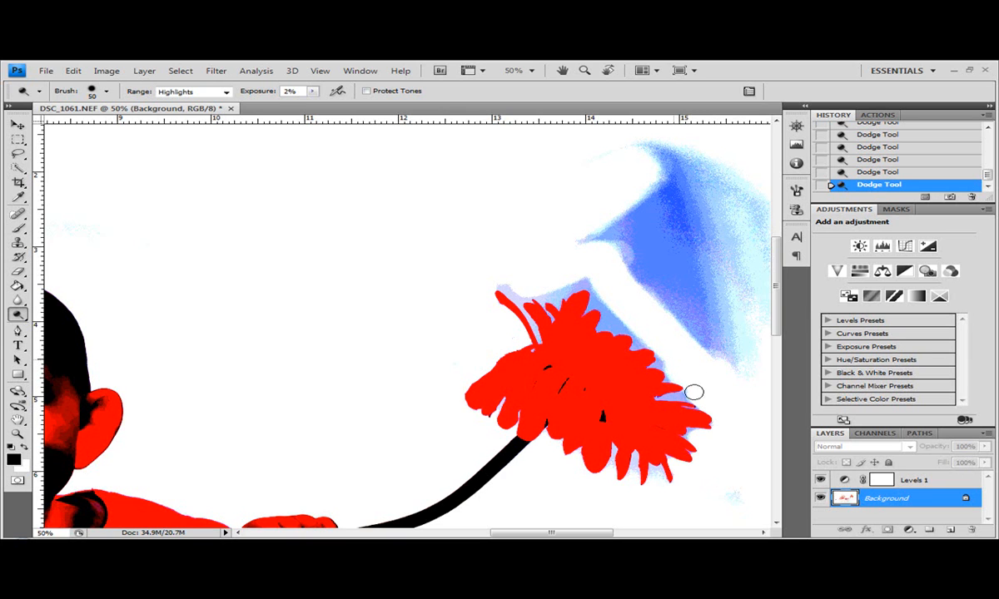
Check the retouching with the Levels 1 layer hidden, and dodge the remaining tint around the petals using a size 90 brush
{"action": "left_click", "coordinate": [822, 482]}
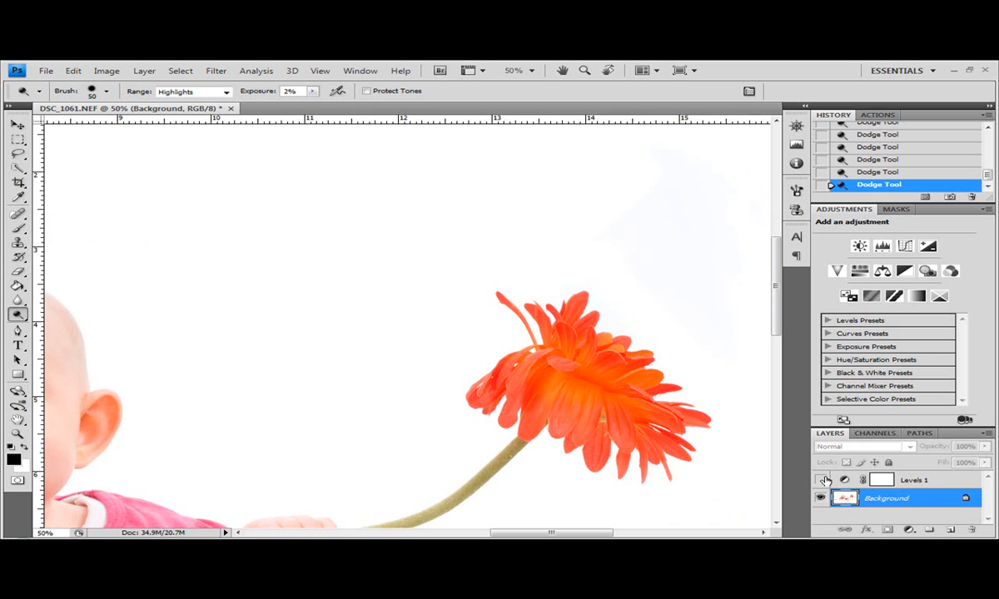
{"action": "left_click", "coordinate": [822, 481]}
{"action": "left_click", "coordinate": [821, 481]}
{"action": "left_click", "coordinate": [822, 480]}
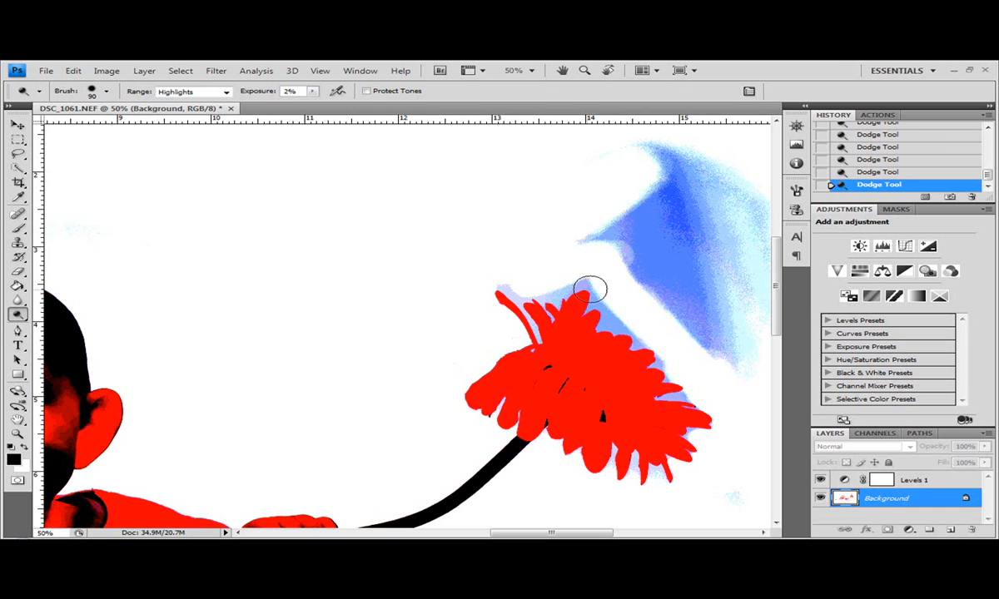
{"action": "mouse_move", "coordinate": [542, 311]}
{"action": "left_mouse_down"}
{"action": "mouse_move", "coordinate": [591, 270]}
{"action": "mouse_move", "coordinate": [544, 302]}
{"action": "mouse_move", "coordinate": [557, 305]}
{"action": "mouse_move", "coordinate": [589, 298]}
{"action": "left_mouse_up"}
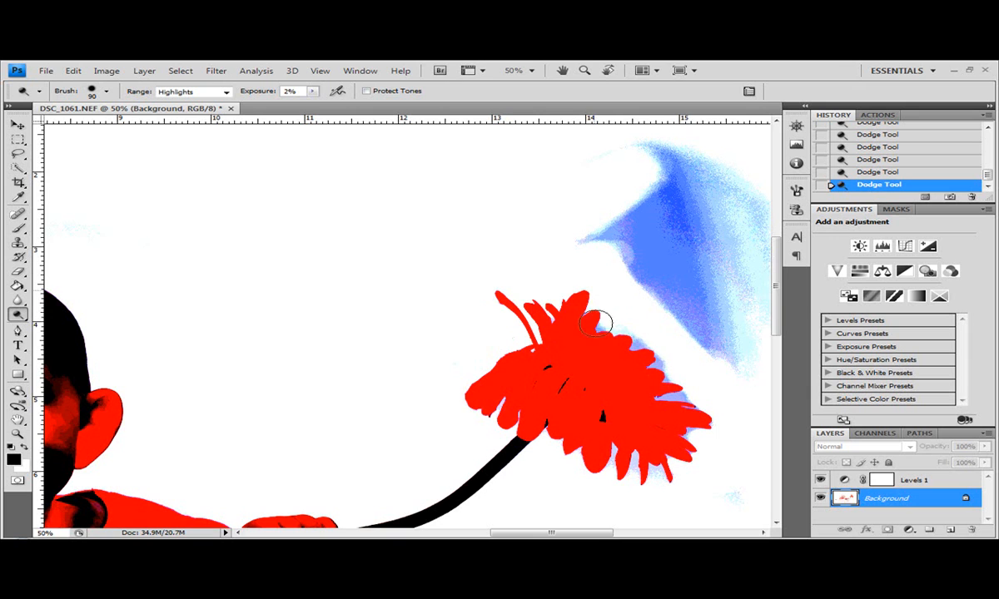
{"action": "left_click_drag", "start_coordinate": [639, 358], "coordinate": [644, 341]}
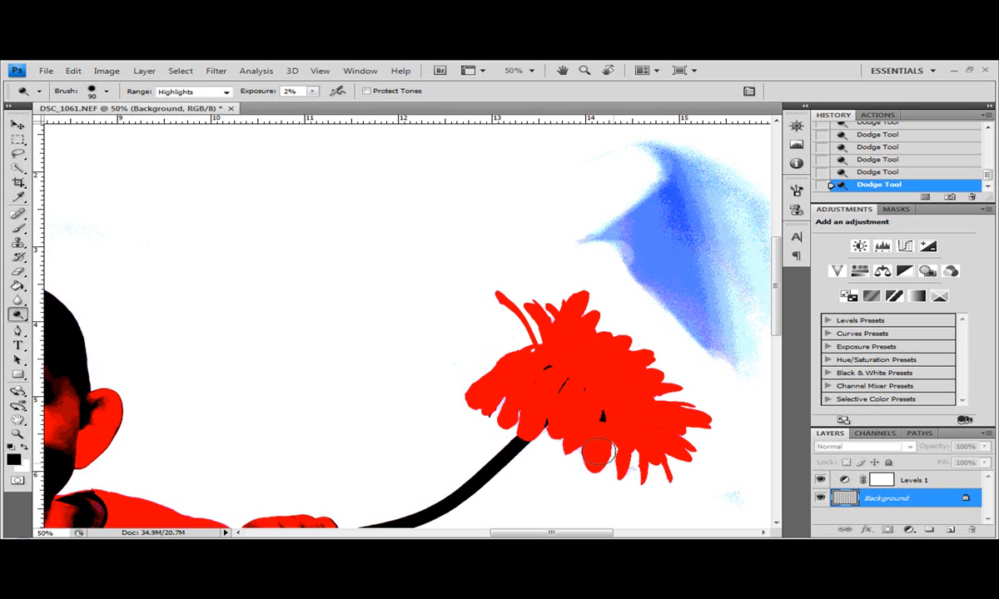
{"action": "left_click_drag", "start_coordinate": [671, 484], "coordinate": [486, 404]}
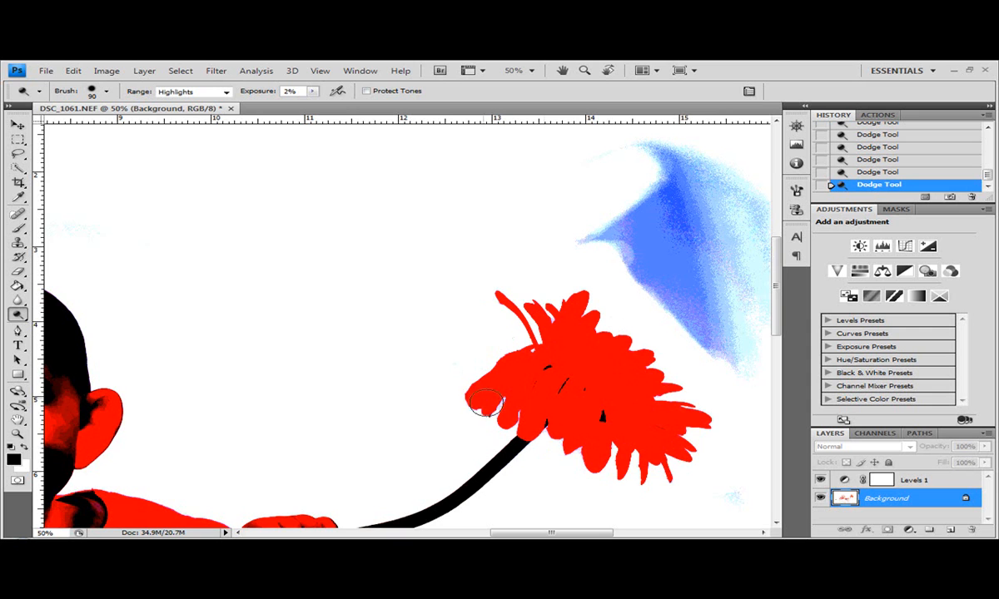
Toggle the Levels 1 layer's visibility to compare the backdrop, and examine the tinted area above the flower
{"action": "left_click", "coordinate": [822, 480]}
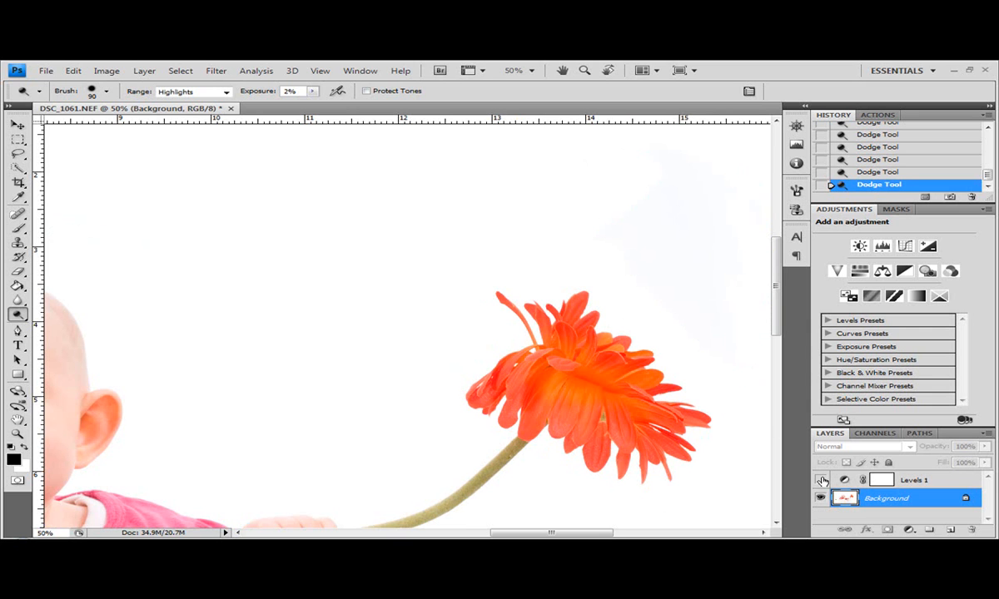
{"action": "left_click", "coordinate": [822, 480]}
{"action": "left_click", "coordinate": [822, 480]}
{"action": "left_click", "coordinate": [823, 481]}
{"action": "left_click", "coordinate": [824, 480]}
{"action": "left_click", "coordinate": [821, 481]}
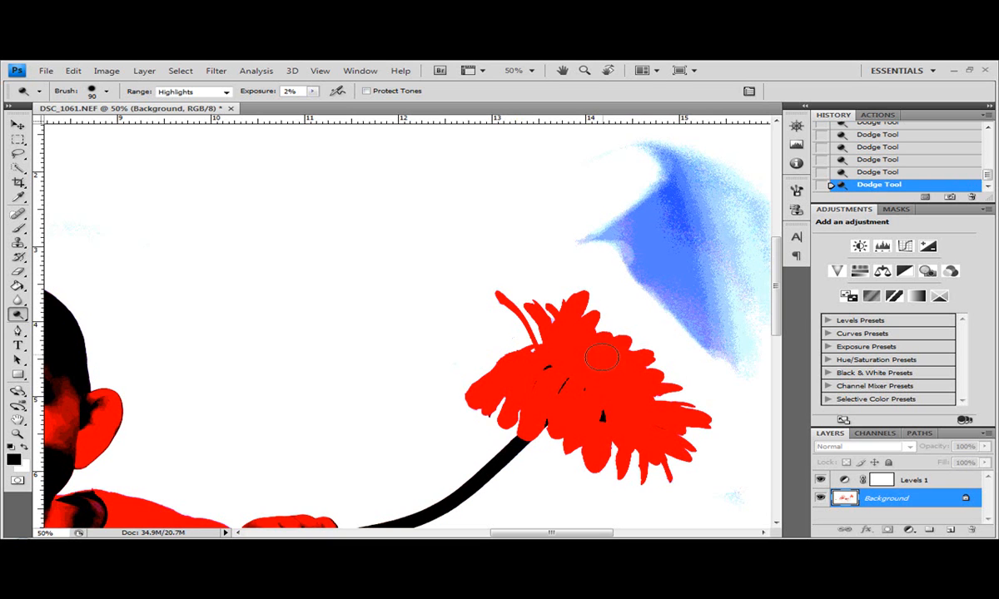
{"action": "left_click_drag", "start_coordinate": [601, 360], "coordinate": [462, 423]}
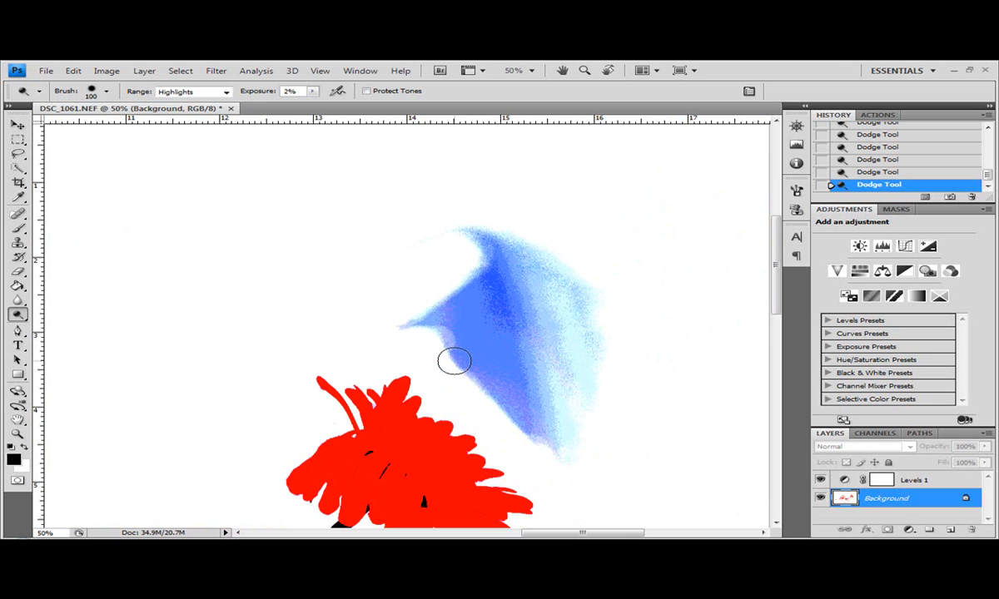
Enlarge the Dodge brush to size 400 and whiten the large blue-tinted area of backdrop above the flower
{"action": "key", "text": "bracketright"}
{"action": "key", "text": "bracketright"}
{"action": "key", "text": "bracketright"}
{"action": "key", "text": "bracketright"}
{"action": "key", "text": "bracketright"}
{"action": "key", "text": "bracketright"}
{"action": "key", "text": "bracketright"}
{"action": "mouse_move", "coordinate": [461, 328]}
{"action": "left_mouse_down"}
{"action": "mouse_move", "coordinate": [510, 338]}
{"action": "mouse_move", "coordinate": [510, 360]}
{"action": "mouse_move", "coordinate": [497, 235]}
{"action": "mouse_move", "coordinate": [549, 220]}
{"action": "mouse_move", "coordinate": [443, 323]}
{"action": "mouse_move", "coordinate": [471, 358]}
{"action": "mouse_move", "coordinate": [562, 379]}
{"action": "mouse_move", "coordinate": [595, 403]}
{"action": "mouse_move", "coordinate": [596, 318]}
{"action": "left_mouse_up"}
{"action": "key", "text": "ctrl+minus"}
{"action": "key", "text": "ctrl+minus"}
{"action": "key", "text": "ctrl+minus"}
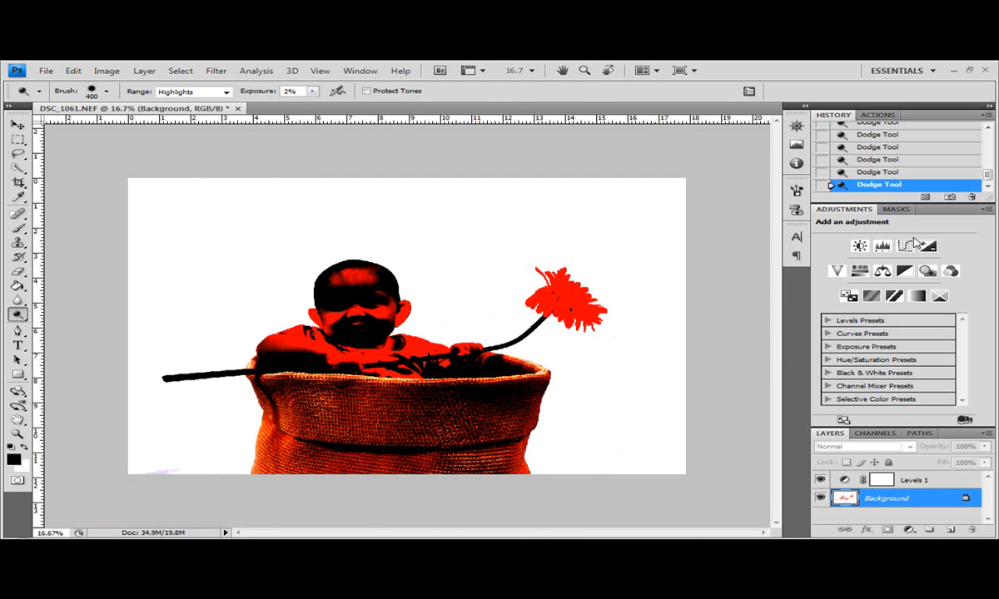
Raise the Levels 1 black input level to 252, and dodge the tint revealed in the Background layer's bottom-left corner
{"action": "left_click", "coordinate": [948, 483]}
{"action": "left_click_drag", "start_coordinate": [966, 317], "coordinate": [991, 317]}
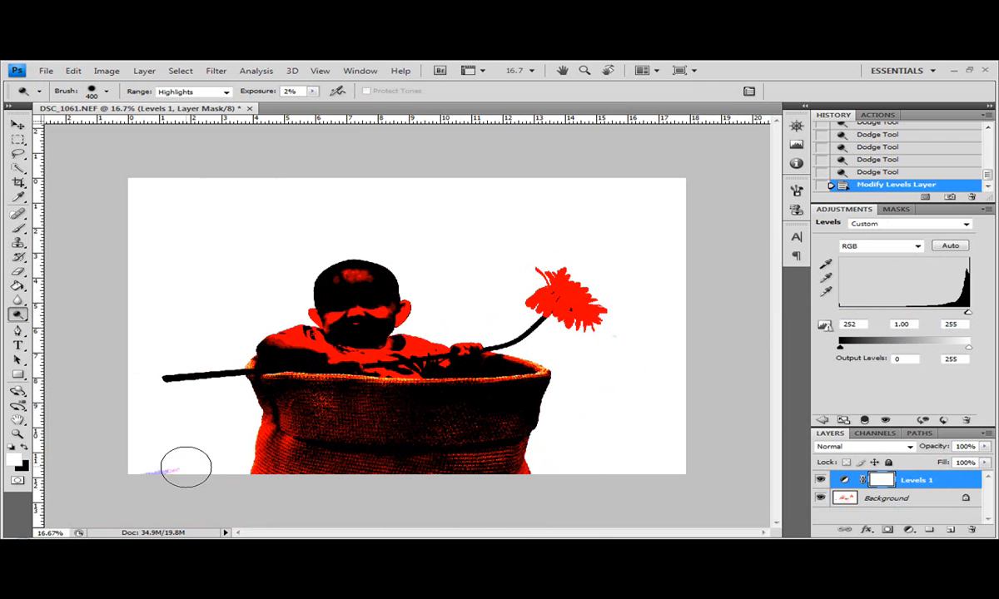
{"action": "key", "text": "ctrl+plus"}
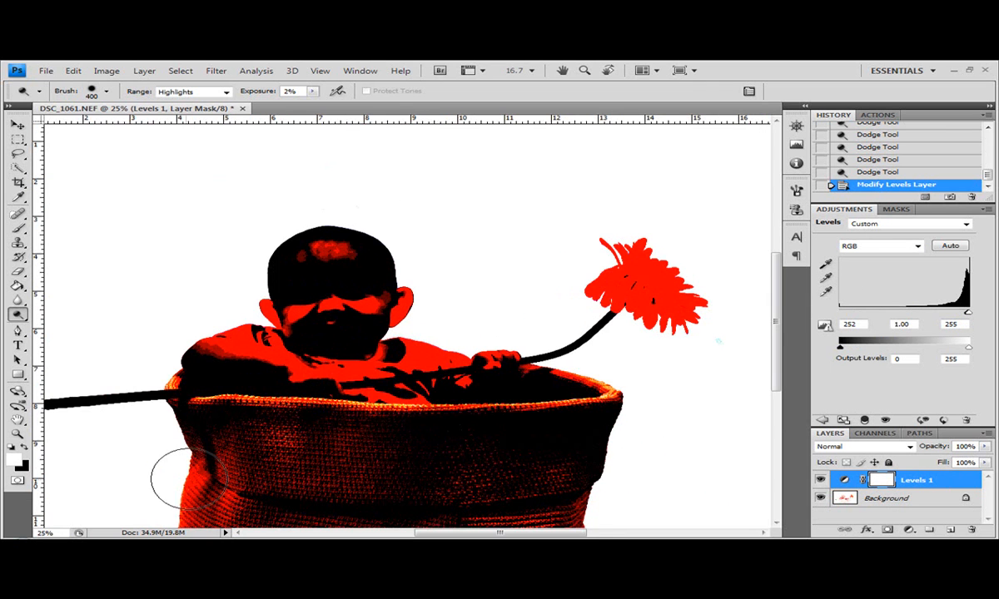
{"action": "left_click_drag", "start_coordinate": [152, 457], "coordinate": [451, 313]}
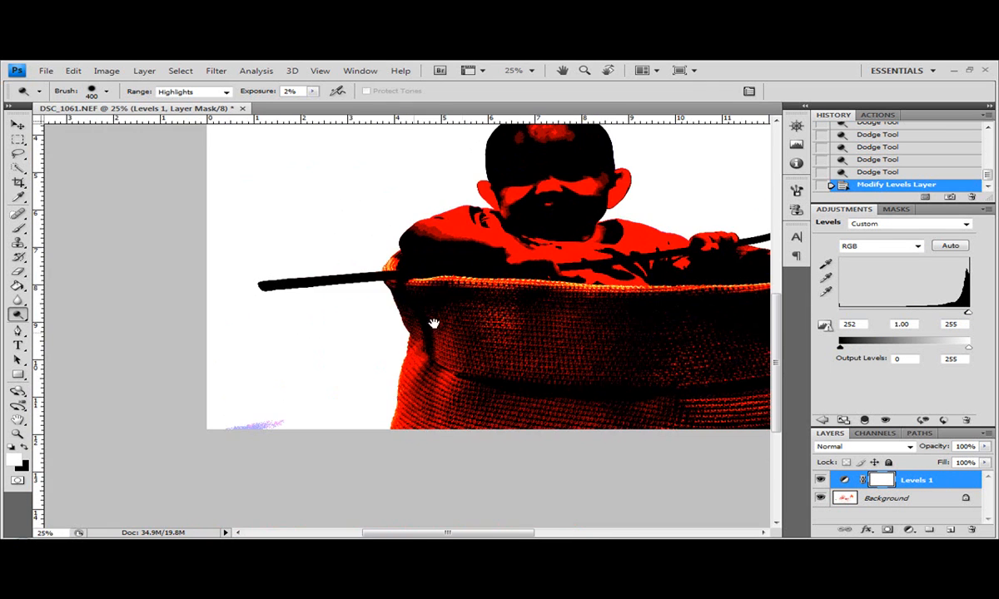
{"action": "left_click", "coordinate": [941, 499]}
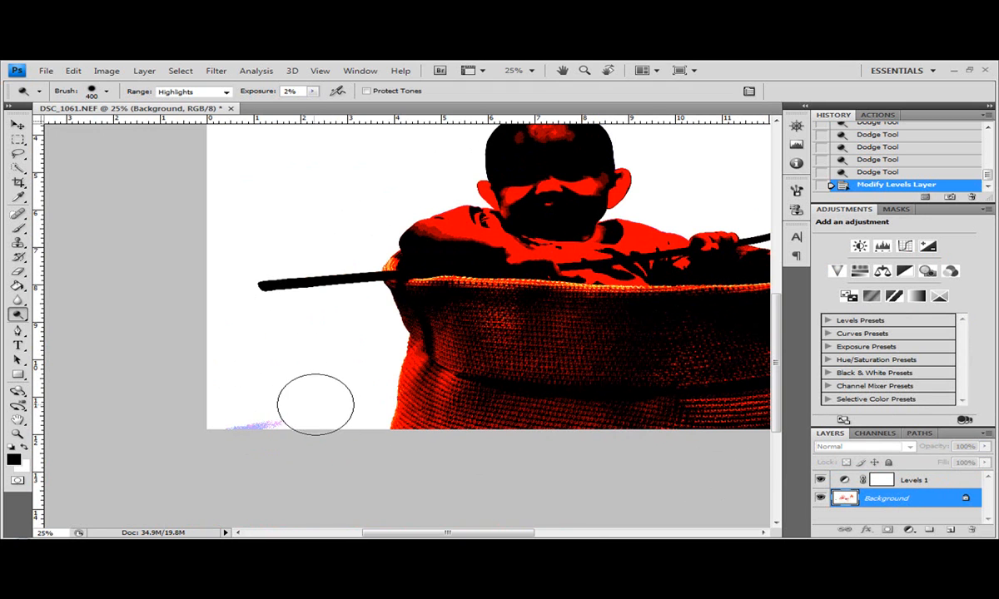
{"action": "mouse_move", "coordinate": [234, 434]}
{"action": "left_mouse_down"}
{"action": "mouse_move", "coordinate": [305, 408]}
{"action": "mouse_move", "coordinate": [235, 430]}
{"action": "mouse_move", "coordinate": [283, 399]}
{"action": "mouse_move", "coordinate": [241, 431]}
{"action": "left_mouse_up"}
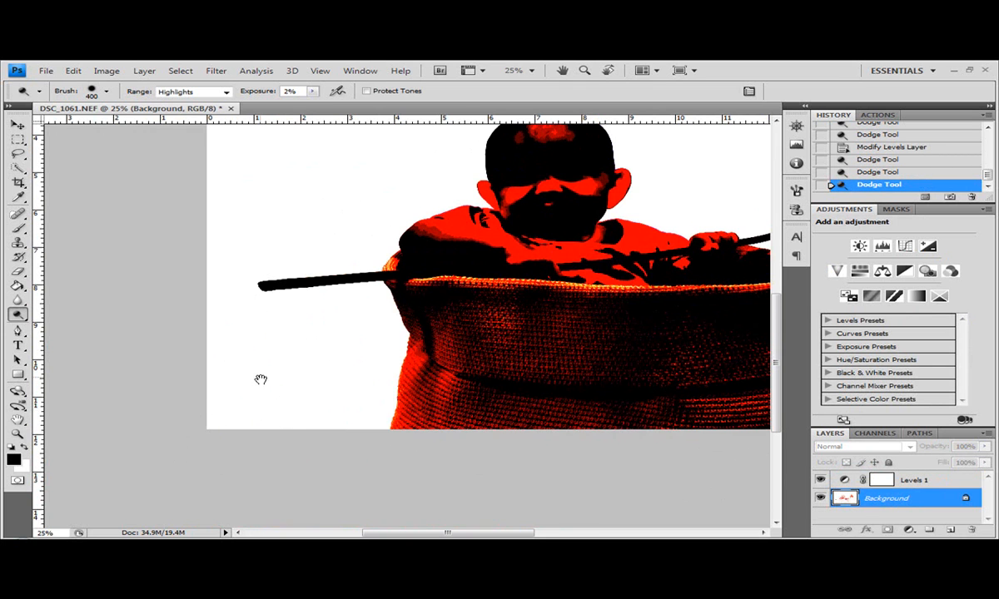
Dodge the faint tint below and right of the flower, and reduce the brush to size 200
{"action": "left_click_drag", "start_coordinate": [261, 380], "coordinate": [261, 398]}
{"action": "left_click_drag", "start_coordinate": [301, 214], "coordinate": [203, 194]}
{"action": "left_click_drag", "start_coordinate": [663, 259], "coordinate": [554, 213]}
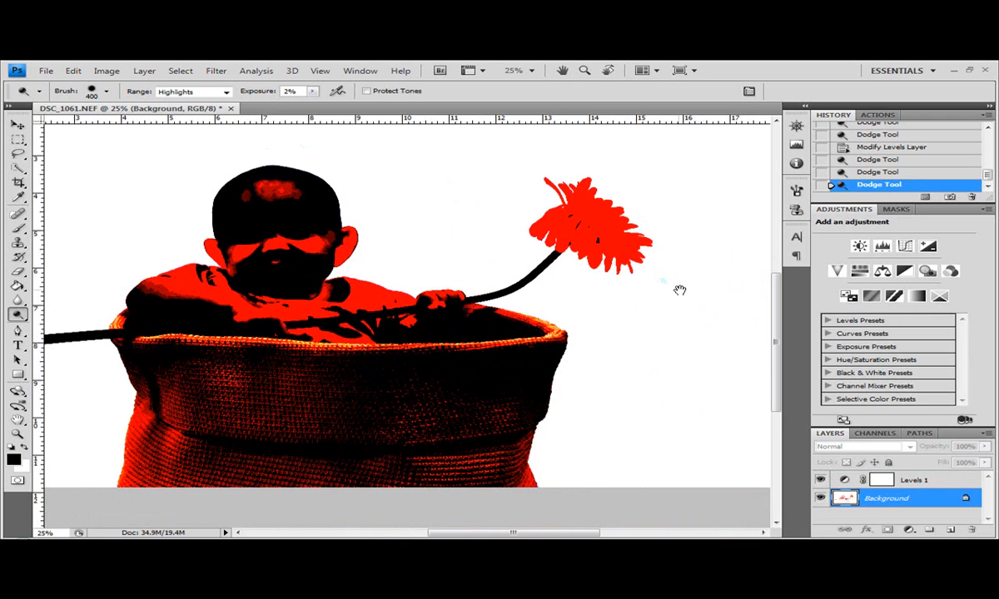
{"action": "key", "text": "ctrl+plus"}
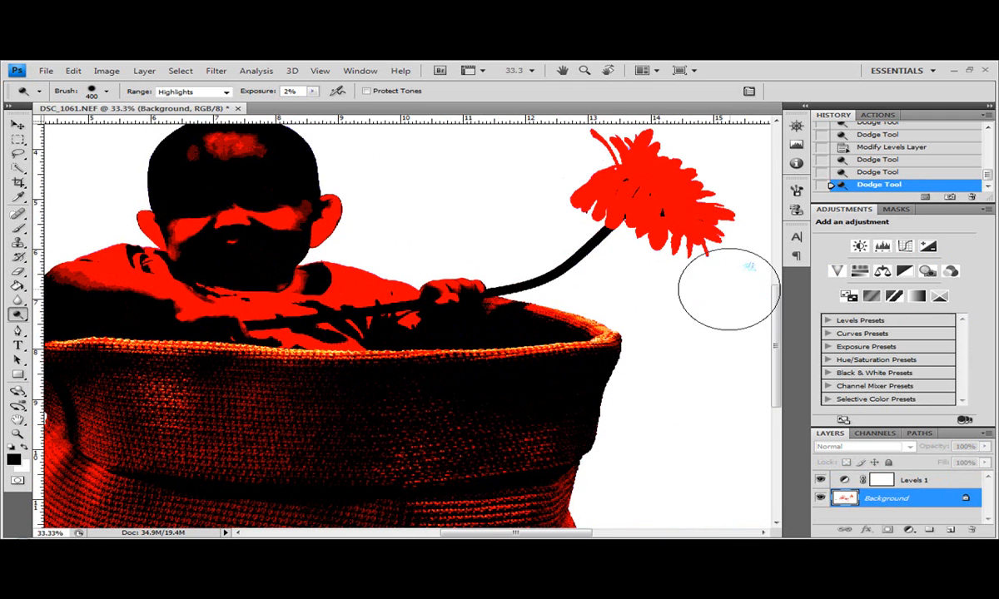
{"action": "left_click_drag", "start_coordinate": [690, 320], "coordinate": [599, 345]}
{"action": "left_click_drag", "start_coordinate": [686, 297], "coordinate": [670, 336]}
{"action": "key", "text": "bracketleft"}
{"action": "key", "text": "bracketleft"}
{"action": "key", "text": "bracketleft"}
{"action": "mouse_move", "coordinate": [467, 202]}
{"action": "left_mouse_down"}
{"action": "mouse_move", "coordinate": [448, 238]}
{"action": "mouse_move", "coordinate": [455, 263]}
{"action": "left_mouse_up"}
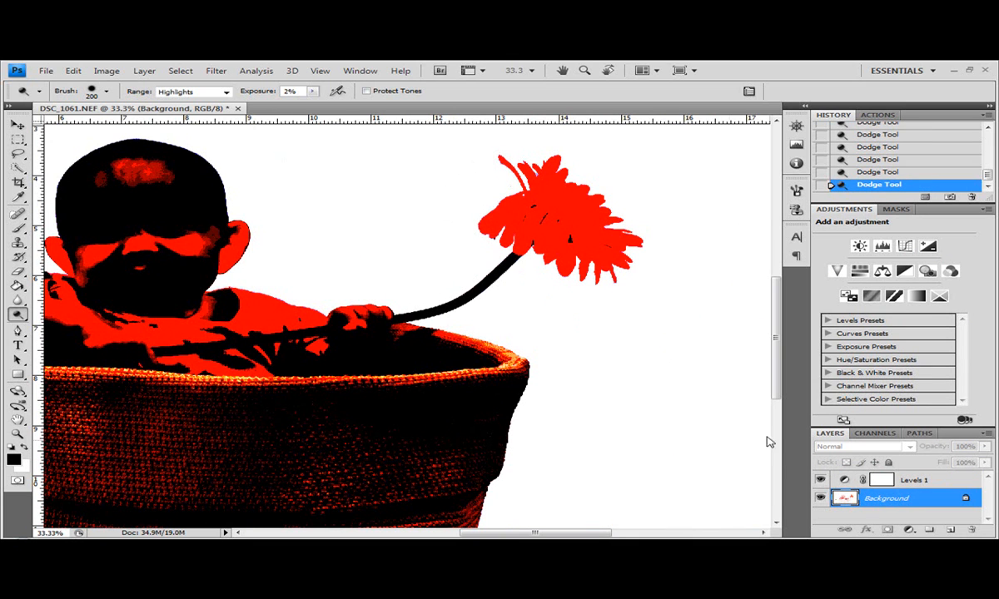
Set the Levels 1 black input level to 17 and midtones to 0.82 for the final contrast, and flatten the image
{"action": "key", "text": "ctrl+minus"}
{"action": "left_click", "coordinate": [820, 480]}
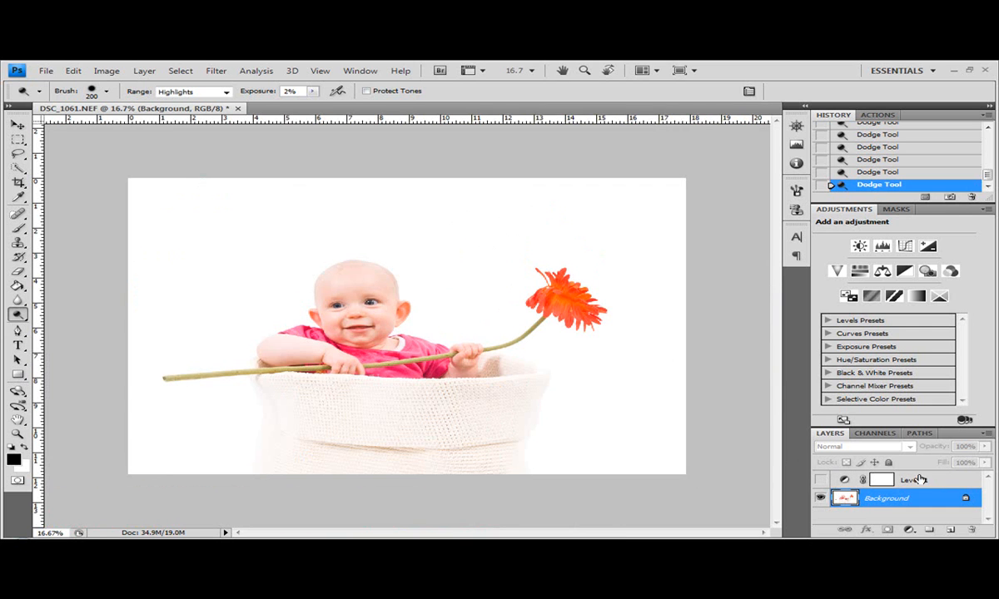
{"action": "left_click", "coordinate": [940, 482]}
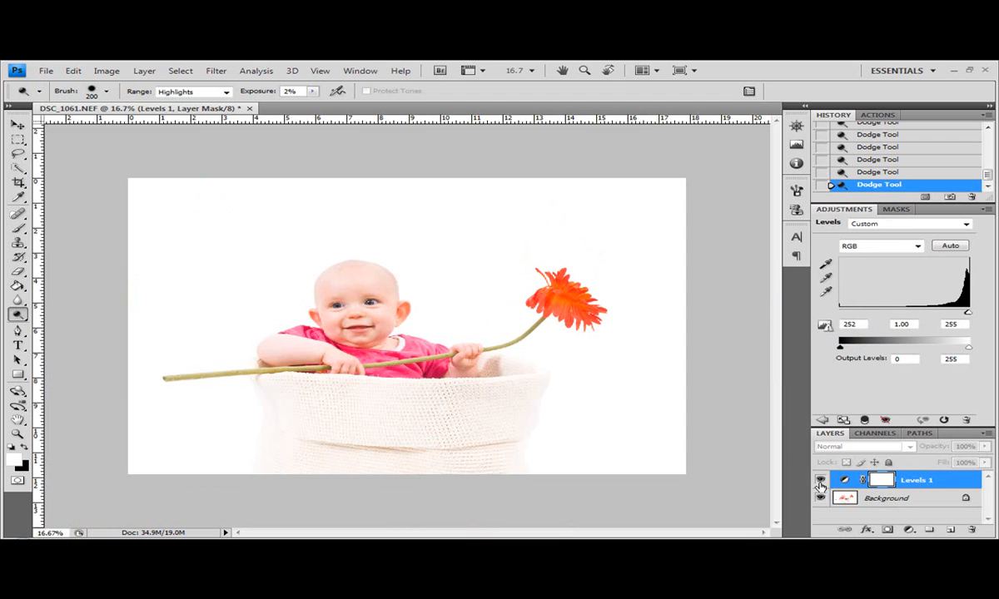
{"action": "left_click", "coordinate": [821, 480]}
{"action": "left_click_drag", "start_coordinate": [966, 314], "coordinate": [841, 316]}
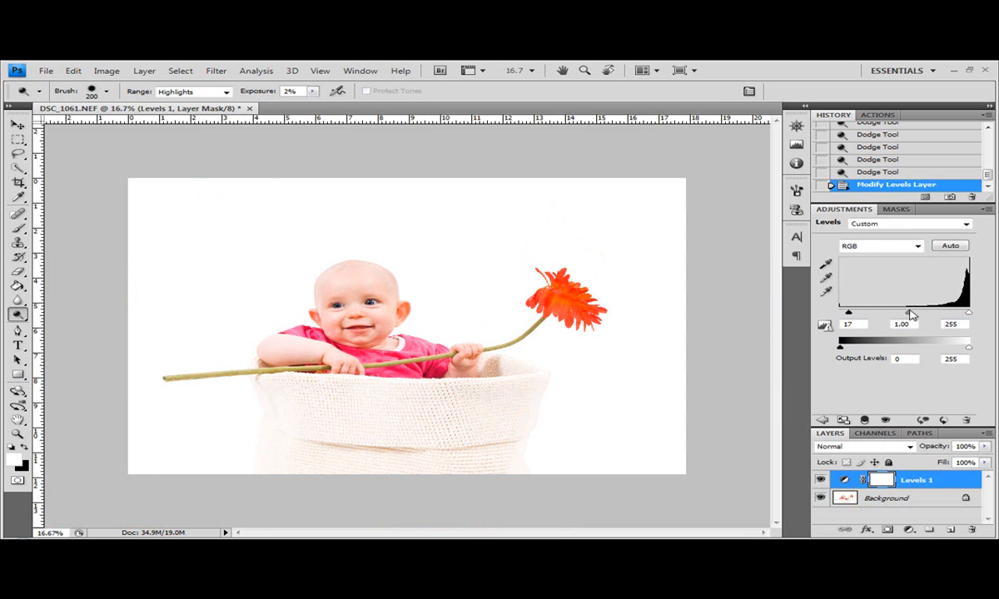
{"action": "left_click_drag", "start_coordinate": [911, 316], "coordinate": [920, 315]}
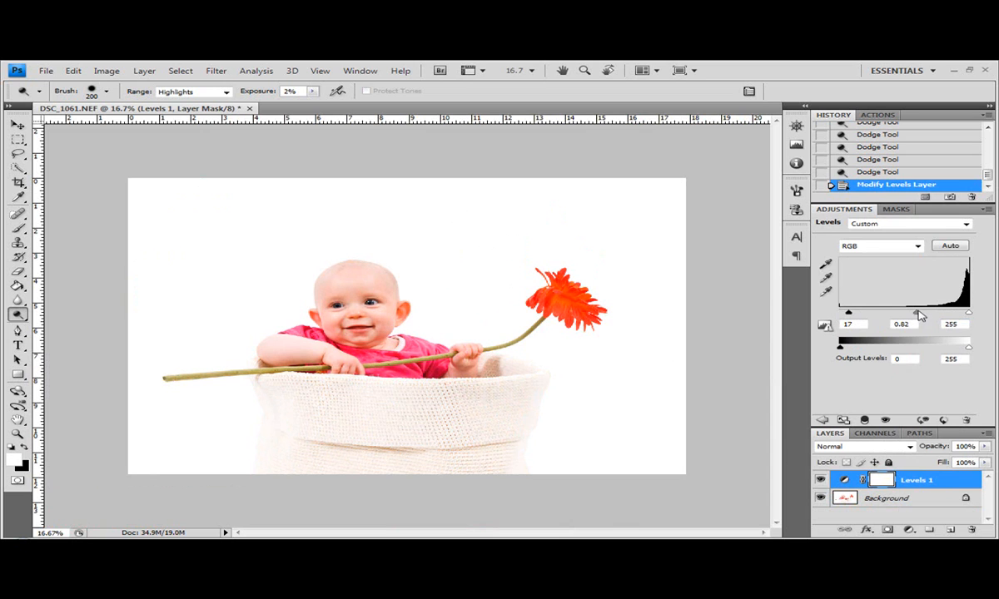
{"action": "right_click", "coordinate": [958, 482]}
{"action": "left_click", "coordinate": [934, 463]}
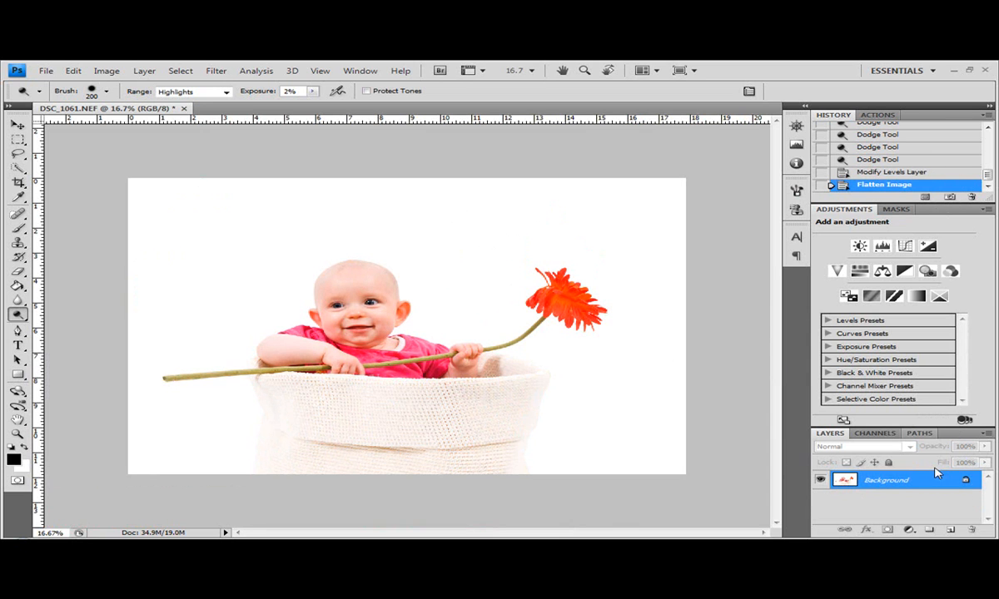